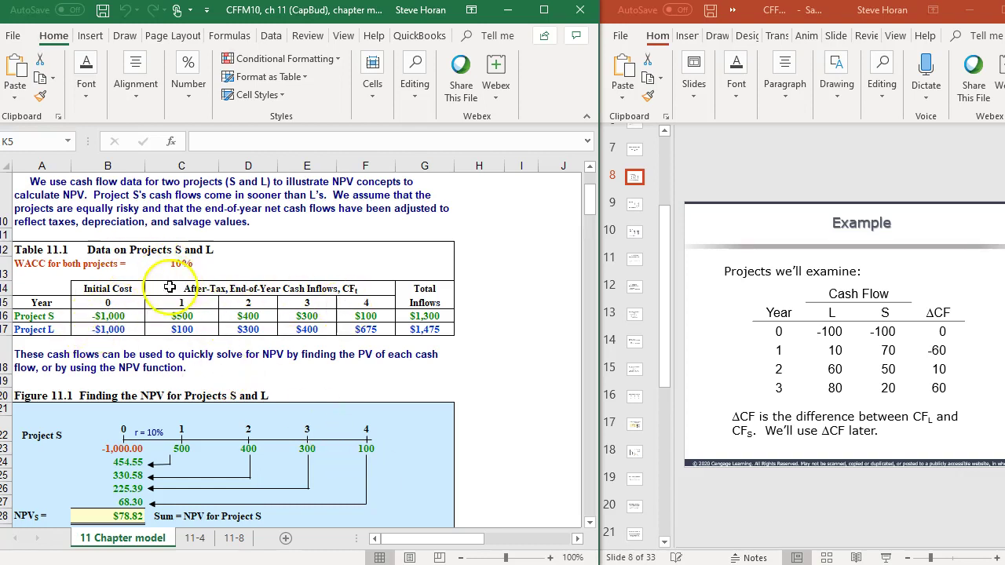
{"action": "left_click", "coordinate": [104, 316]}
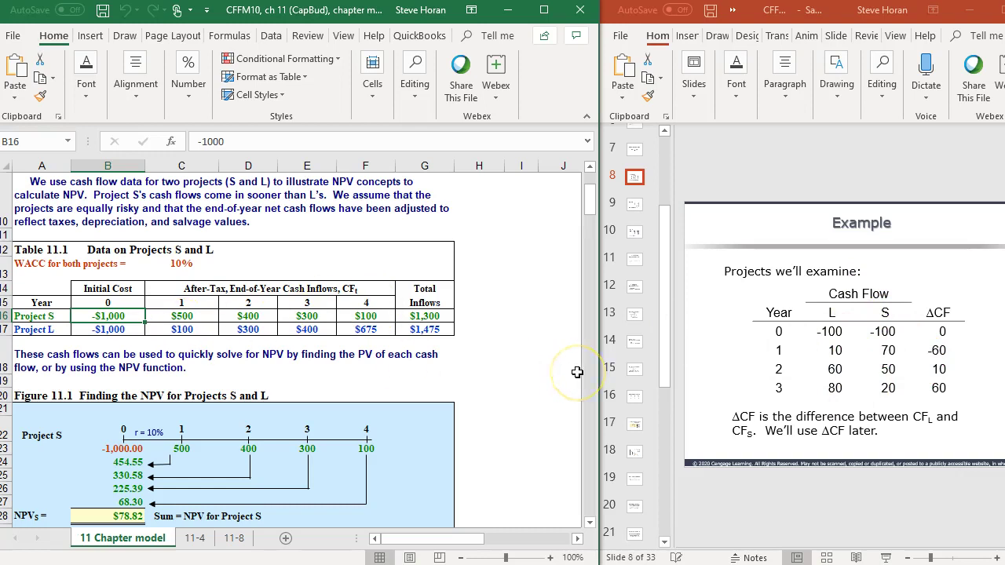
{"action": "key", "text": "F8"}
{"action": "key", "text": "Right"}
{"action": "key", "text": "Right"}
{"action": "key", "text": "Right"}
{"action": "key", "text": "Right"}
{"action": "key", "text": "Right"}
{"action": "key", "text": "Right"}
{"action": "key", "text": "Right"}
{"action": "key", "text": "Right"}
{"action": "key", "text": "Right"}
{"action": "key", "text": "Right"}
{"action": "key", "text": "Right"}
{"action": "key", "text": "Right"}
{"action": "key", "text": "Right"}
{"action": "key", "text": "Right"}
{"action": "key", "text": "Right"}
{"action": "key", "text": "Right"}
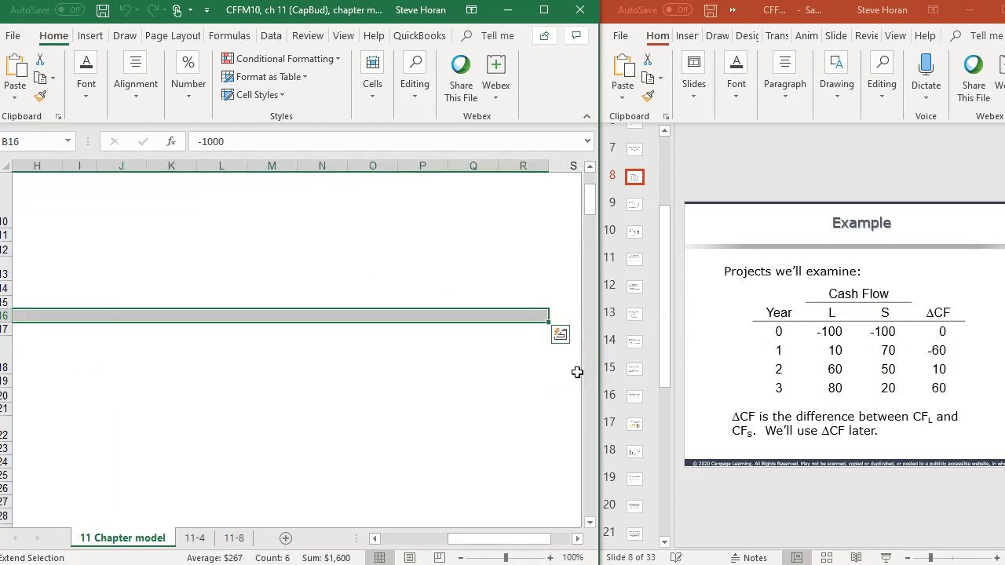
{"action": "key", "text": "Left"}
{"action": "key", "text": "Left"}
{"action": "key", "text": "Left"}
{"action": "key", "text": "Left"}
{"action": "key", "text": "Left"}
{"action": "key", "text": "Left"}
{"action": "key", "text": "Left"}
{"action": "key", "text": "Left"}
{"action": "key", "text": "Left"}
{"action": "key", "text": "Left"}
{"action": "key", "text": "Left"}
{"action": "key", "text": "Left"}
{"action": "key", "text": "Left"}
{"action": "key", "text": "Left"}
{"action": "key", "text": "Left"}
{"action": "key", "text": "Left"}
{"action": "key", "text": "Left"}
{"action": "key", "text": "Left"}
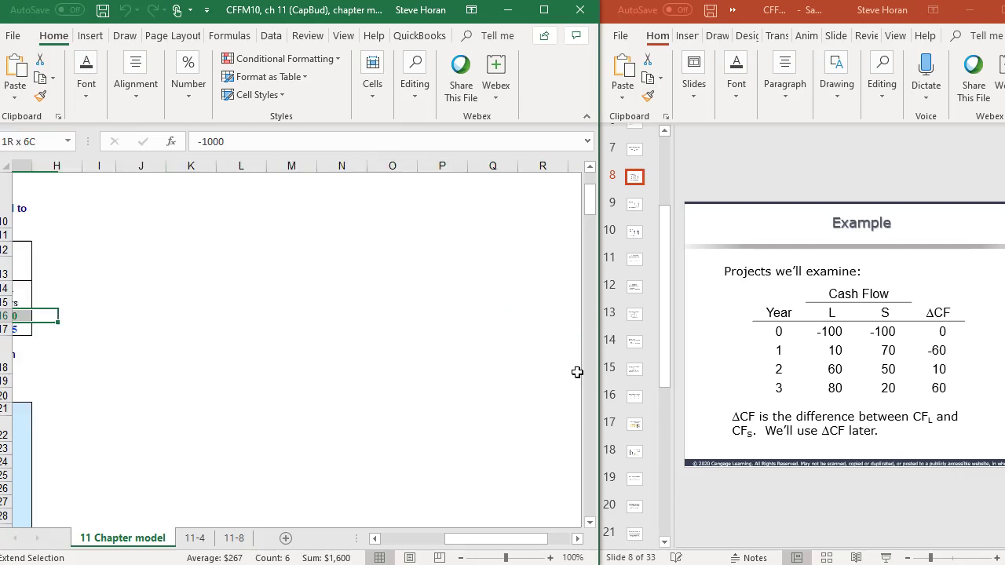
{"action": "key", "text": "Right"}
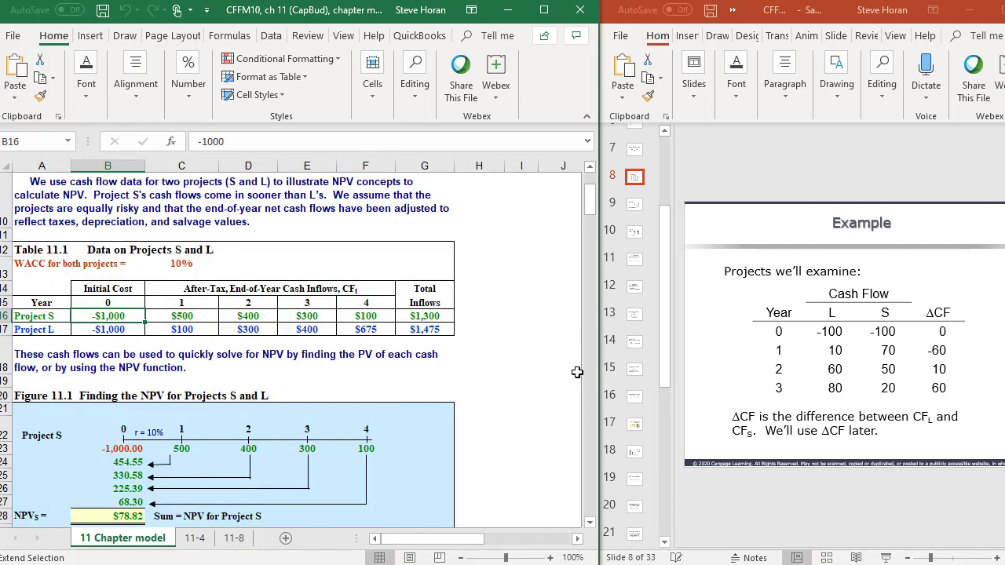
- Enter Project S's cash flows in row 16 for years 0 to 4: -100, 70, 50, 20 and 0
{"action": "type", "text": "-"}
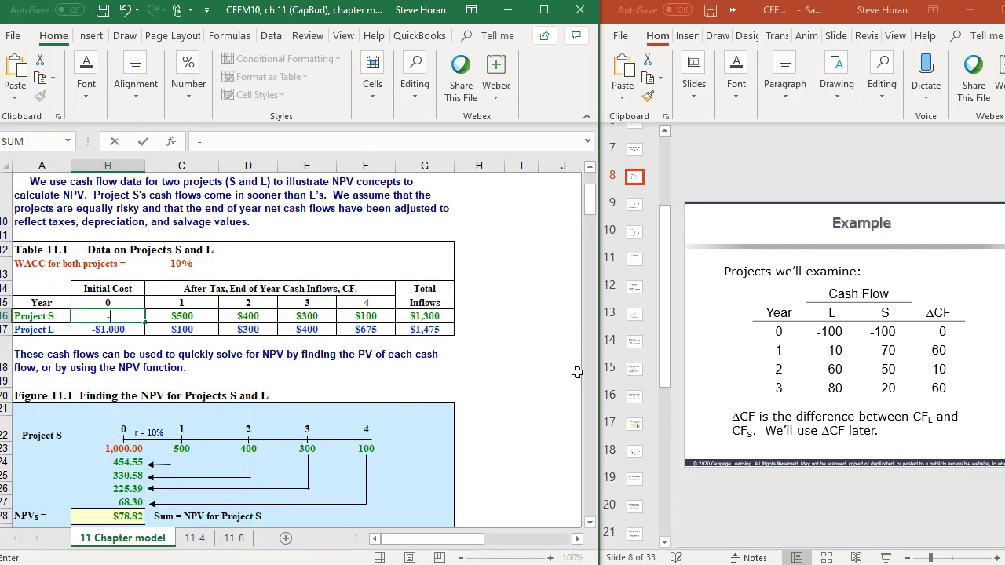
{"action": "type", "text": "100"}
{"action": "key", "text": "Tab"}
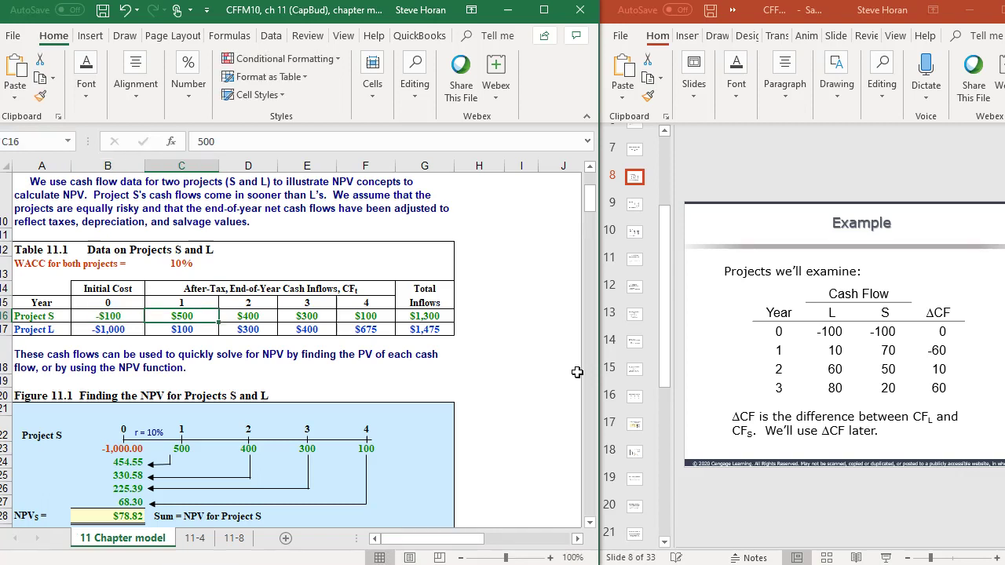
{"action": "type", "text": "70"}
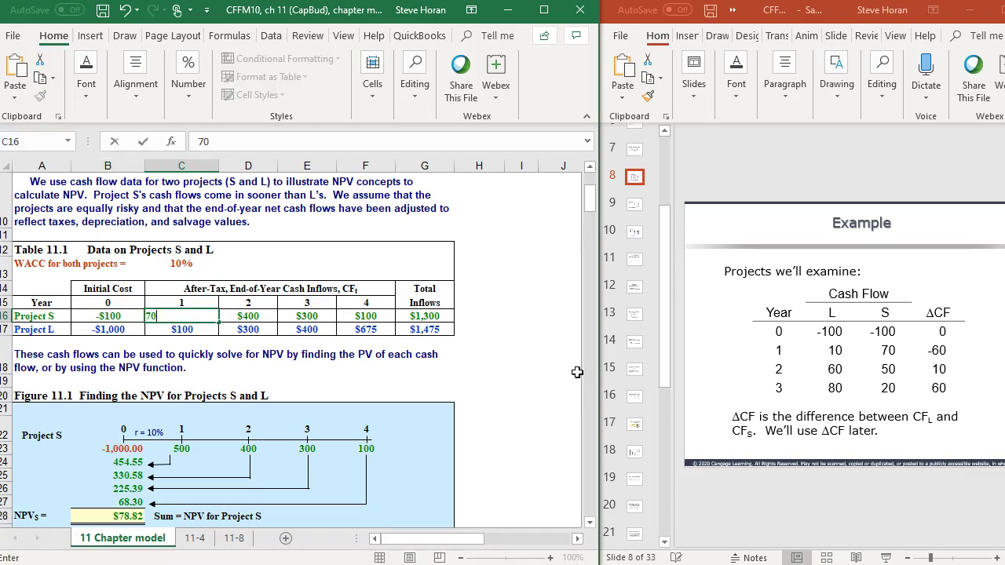
{"action": "key", "text": "Tab"}
{"action": "type", "text": "50"}
{"action": "key", "text": "Tab"}
{"action": "type", "text": "20"}
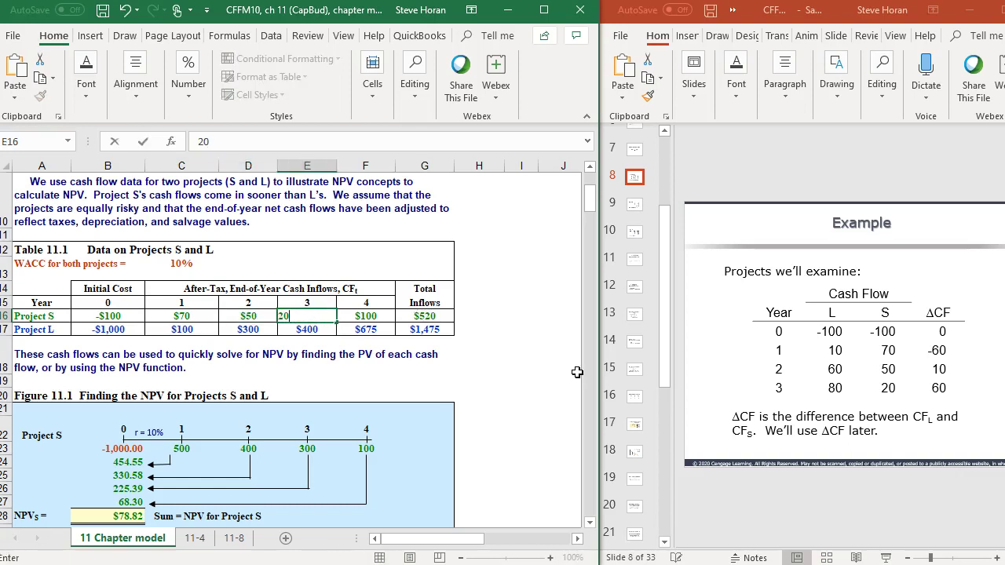
{"action": "key", "text": "Tab"}
{"action": "type", "text": "0"}
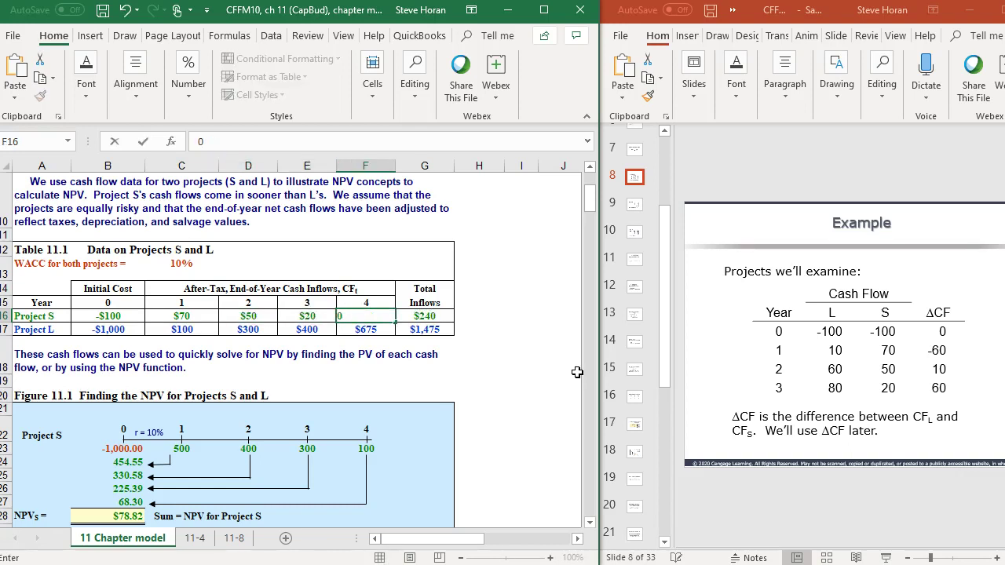
{"action": "key", "text": "Tab"}
- Enter Project L's cash flows in row 17 for years 0 to 4: -100, 10, 60, 80 and 0
{"action": "key", "text": "Left"}
{"action": "key", "text": "Left"}
{"action": "key", "text": "Left"}
{"action": "key", "text": "Left"}
{"action": "key", "text": "Left"}
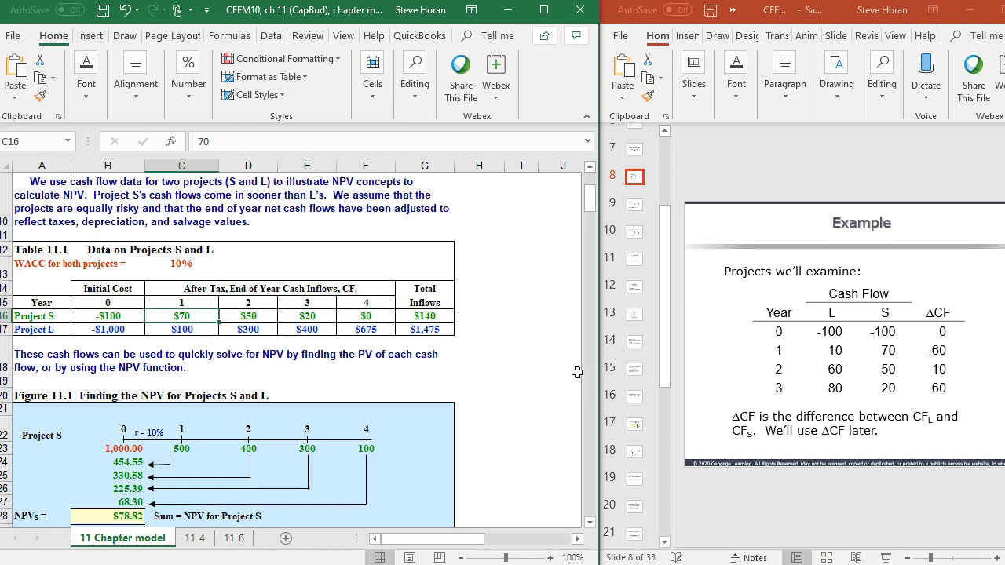
{"action": "key", "text": "Down"}
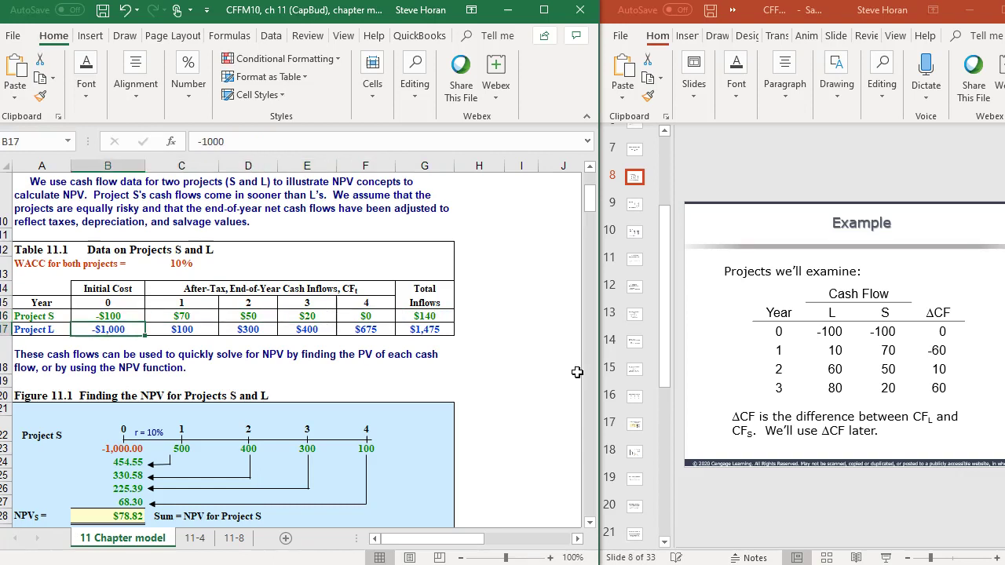
{"action": "type", "text": "-100"}
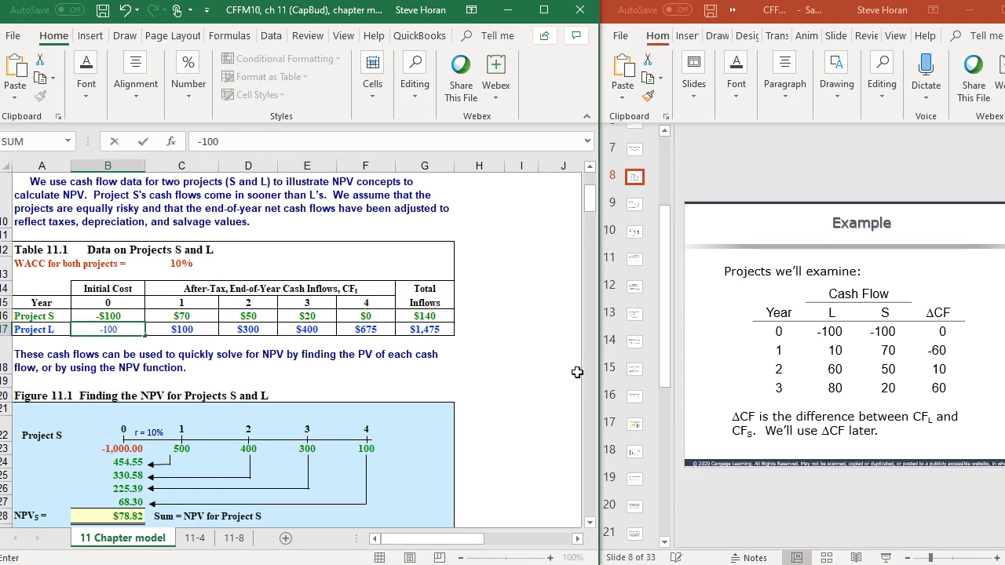
{"action": "key", "text": "Tab"}
{"action": "type", "text": "10"}
{"action": "key", "text": "Tab"}
{"action": "type", "text": "6"}
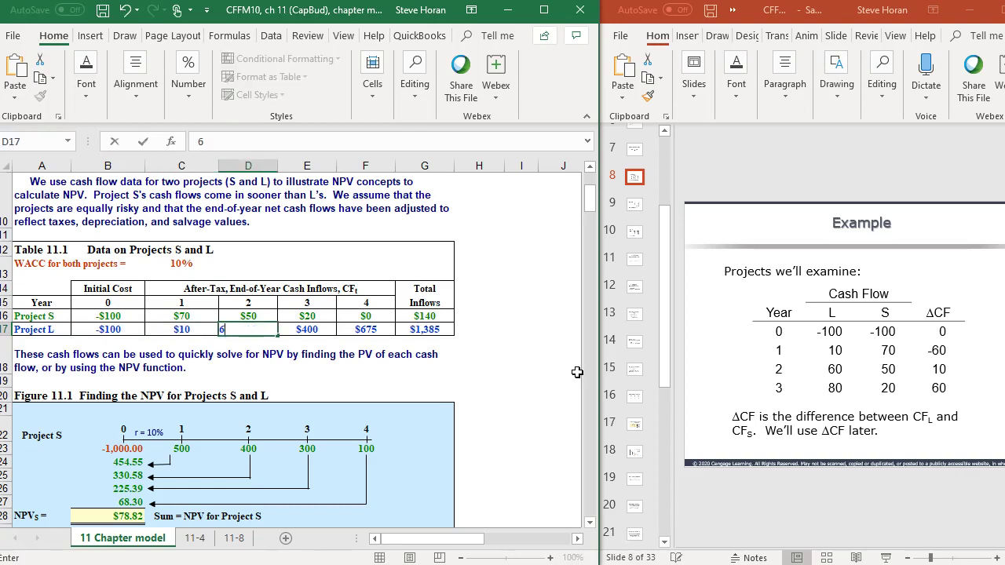
{"action": "type", "text": "0"}
{"action": "key", "text": "Tab"}
{"action": "type", "text": "80"}
{"action": "key", "text": "Tab"}
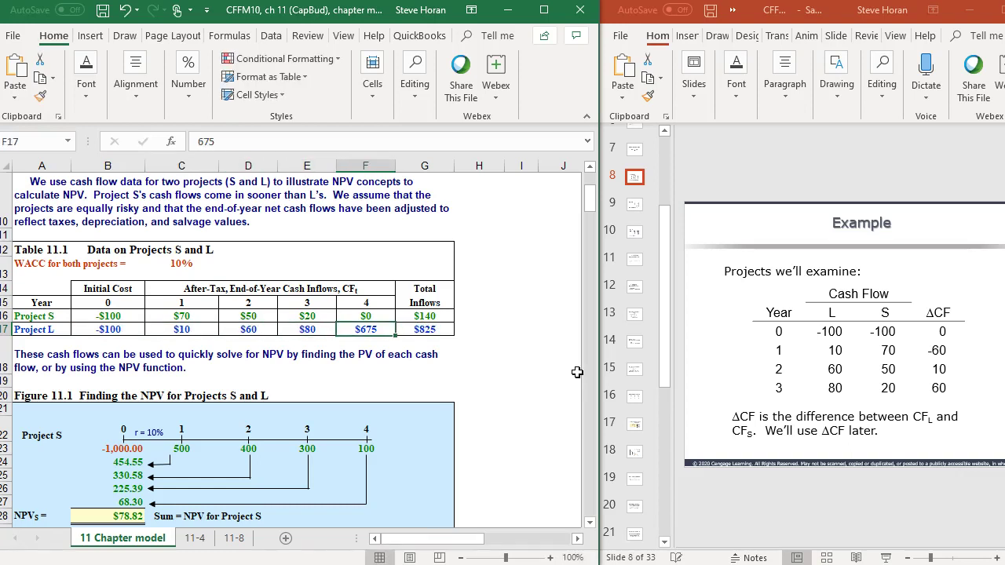
{"action": "type", "text": "0"}
{"action": "key", "text": "Return"}
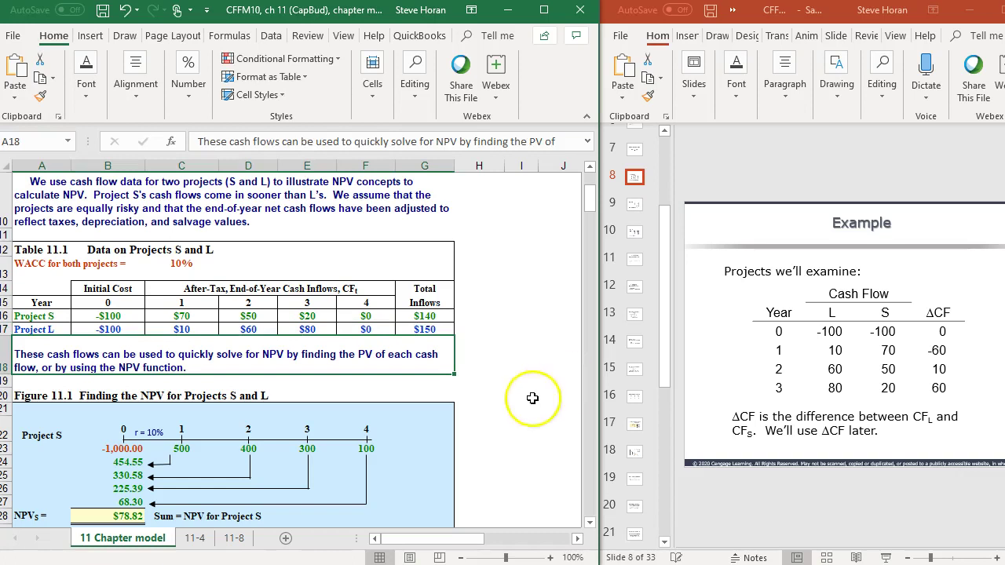
- Examine the WACC cell, then Project S's NPV formula and the timeline cash flows and present values behind it
{"action": "left_click", "coordinate": [185, 264]}
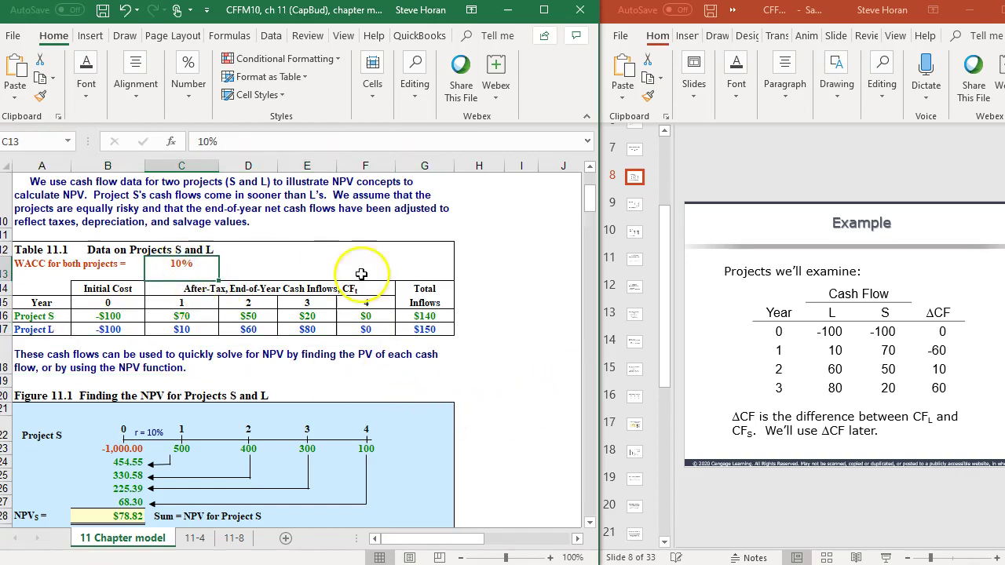
{"action": "left_click", "coordinate": [189, 267]}
{"action": "scroll", "coordinate": [245, 382], "scroll_direction": "down", "scroll_amount": 2}
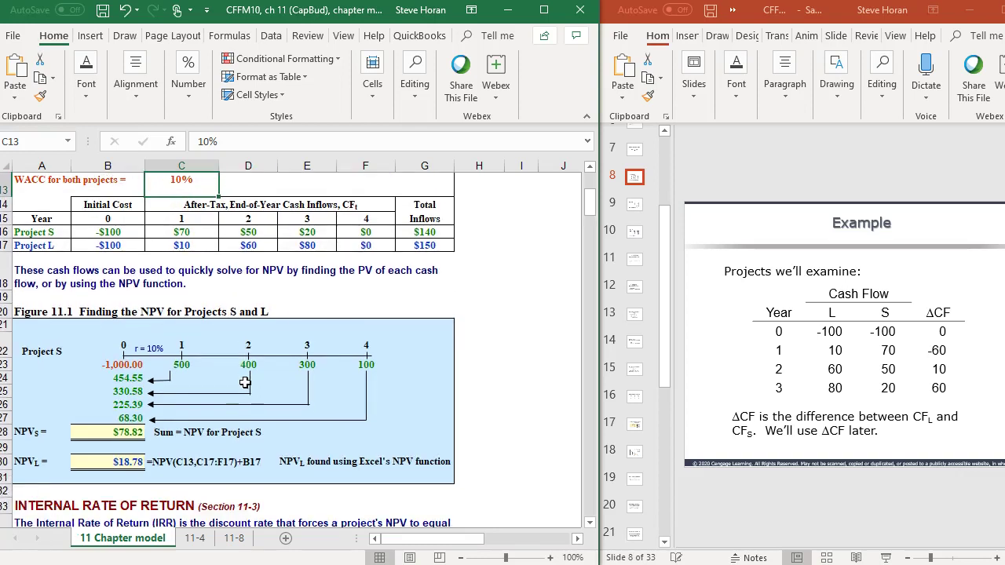
{"action": "double_click", "coordinate": [111, 432]}
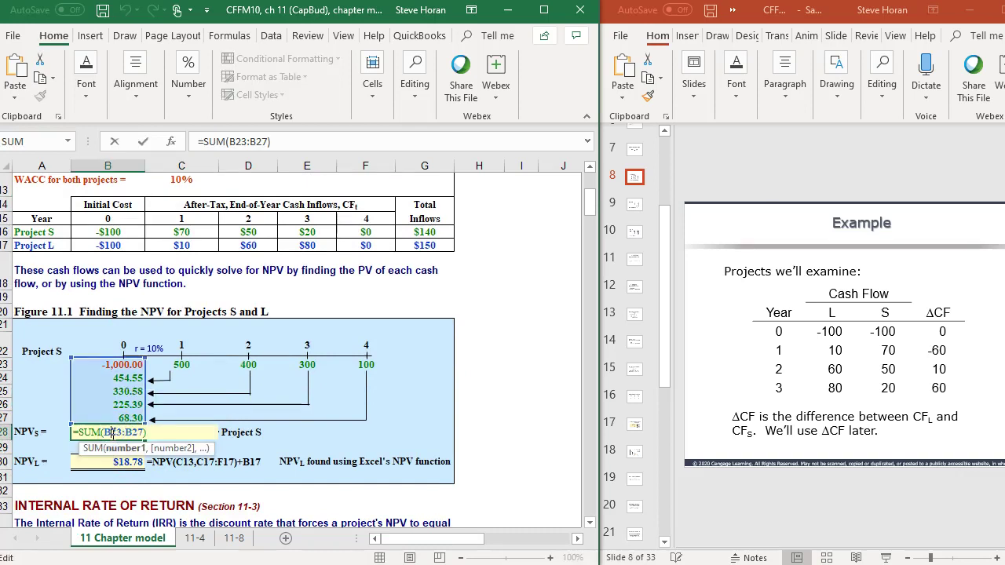
{"action": "key", "text": "Return"}
{"action": "left_click", "coordinate": [130, 417]}
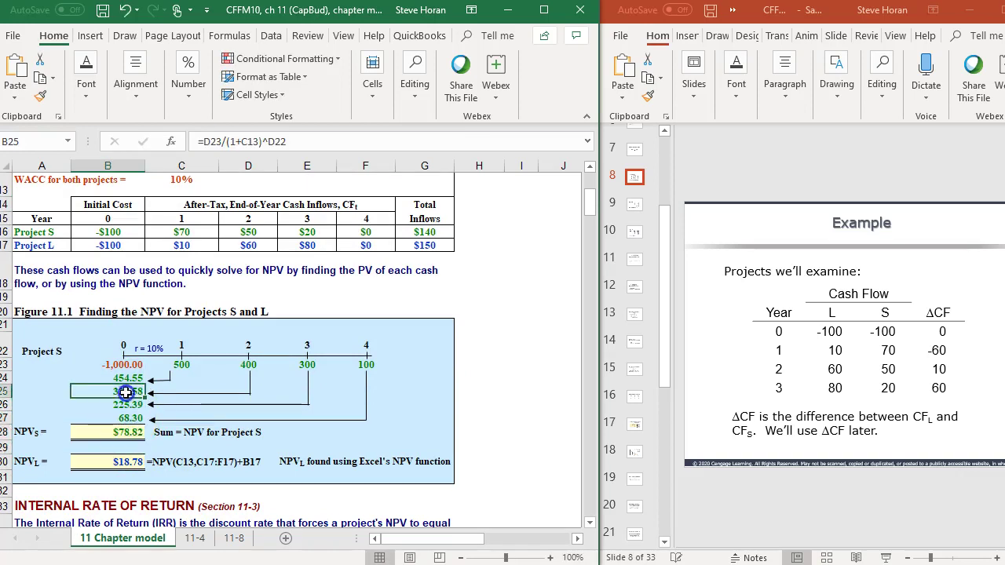
{"action": "left_click", "coordinate": [153, 348]}
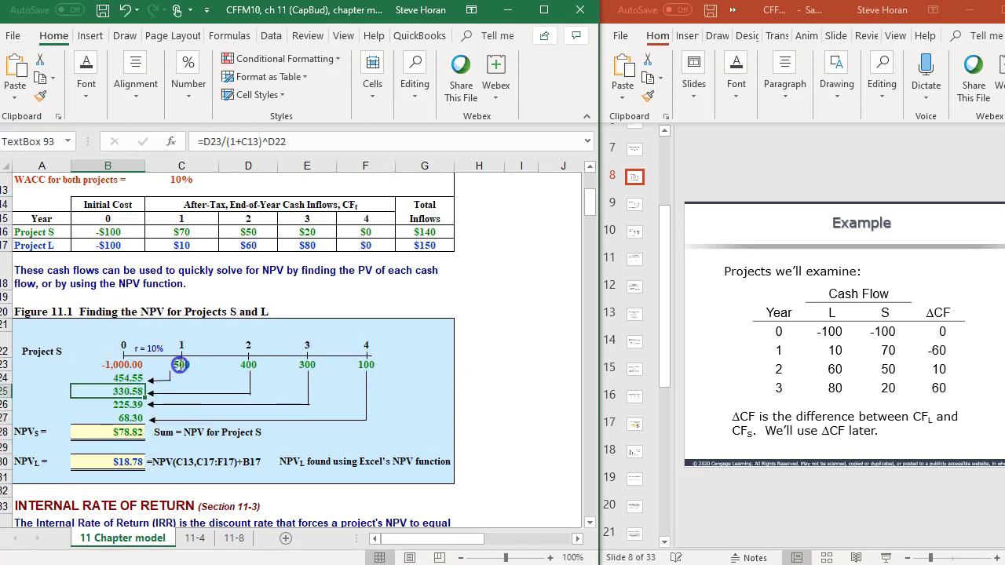
{"action": "left_click", "coordinate": [247, 368]}
{"action": "left_click", "coordinate": [306, 376]}
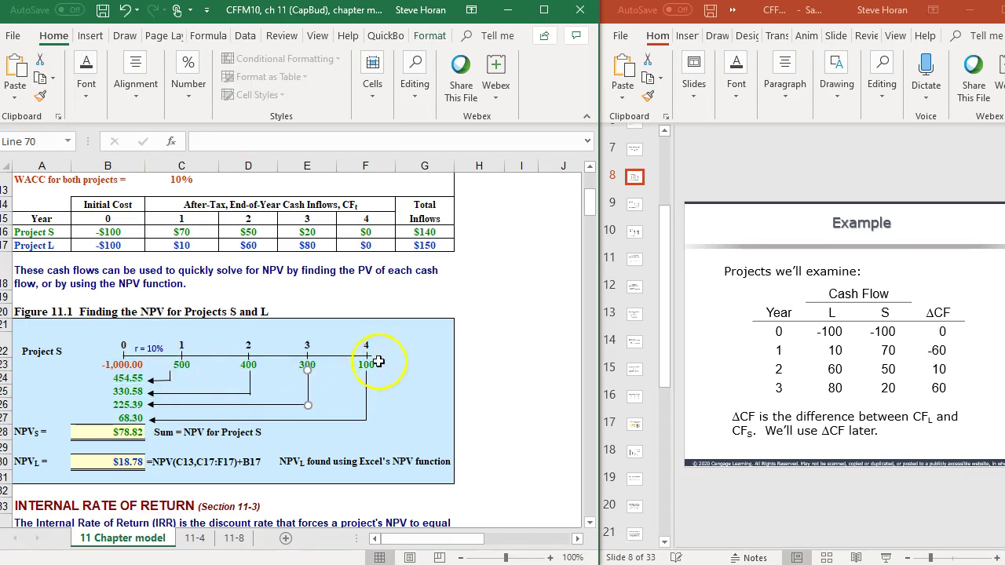
{"action": "left_click", "coordinate": [377, 363]}
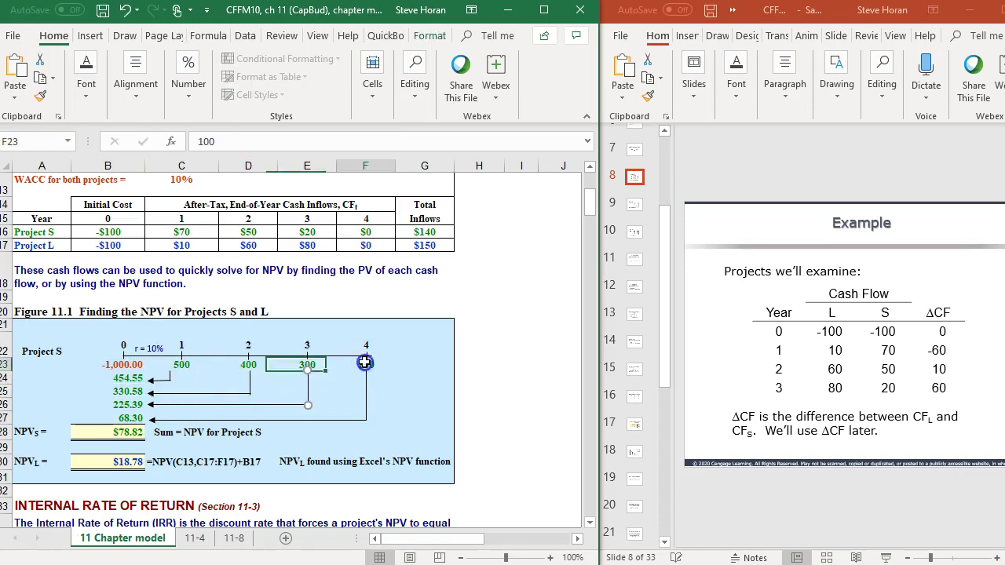
{"action": "left_click", "coordinate": [110, 431]}
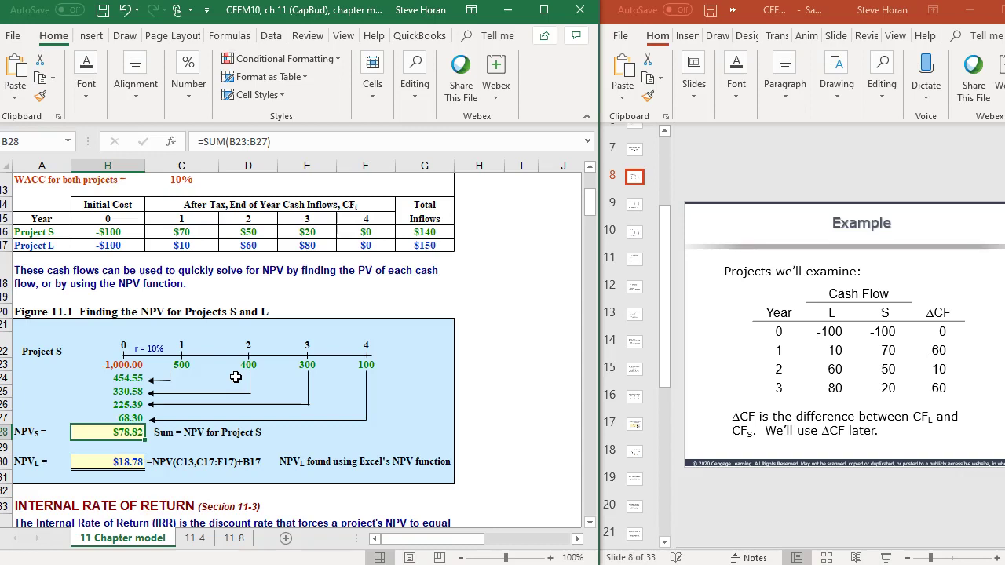
{"action": "left_click", "coordinate": [129, 365]}
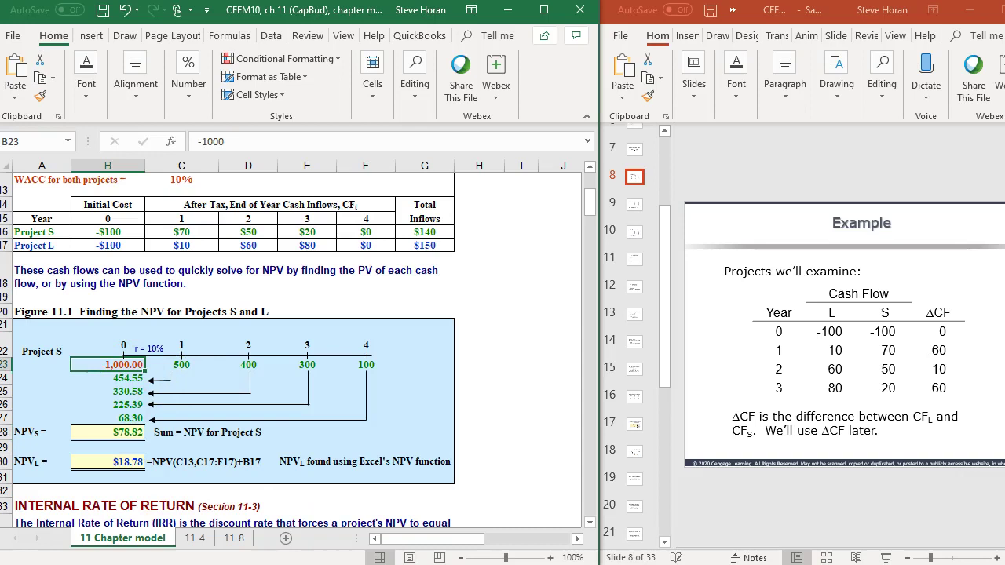
- Shorten the cash flow range in Project L's NPV formula in B30 to C17:E17, leaving out year 4
{"action": "left_click", "coordinate": [107, 462]}
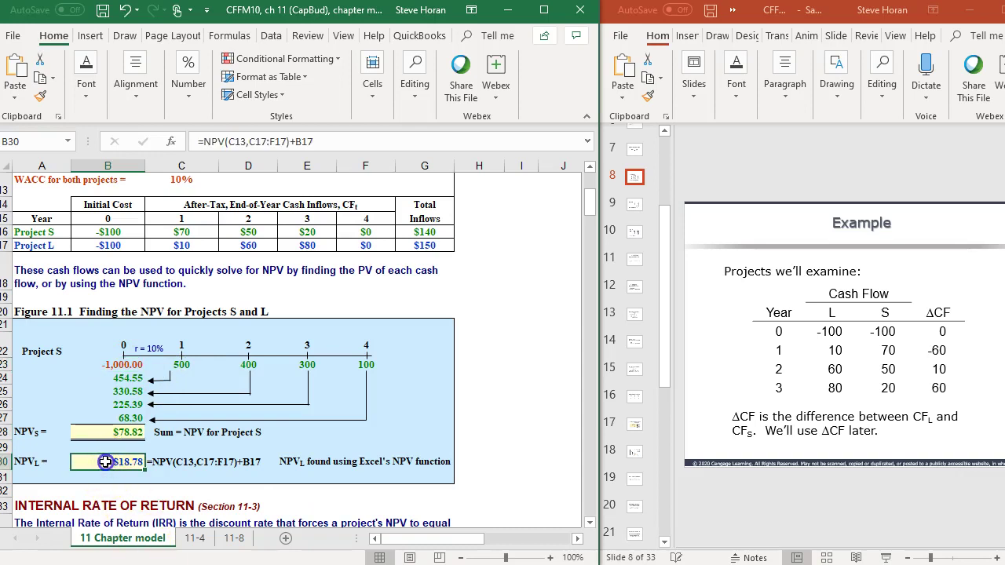
{"action": "double_click", "coordinate": [106, 462]}
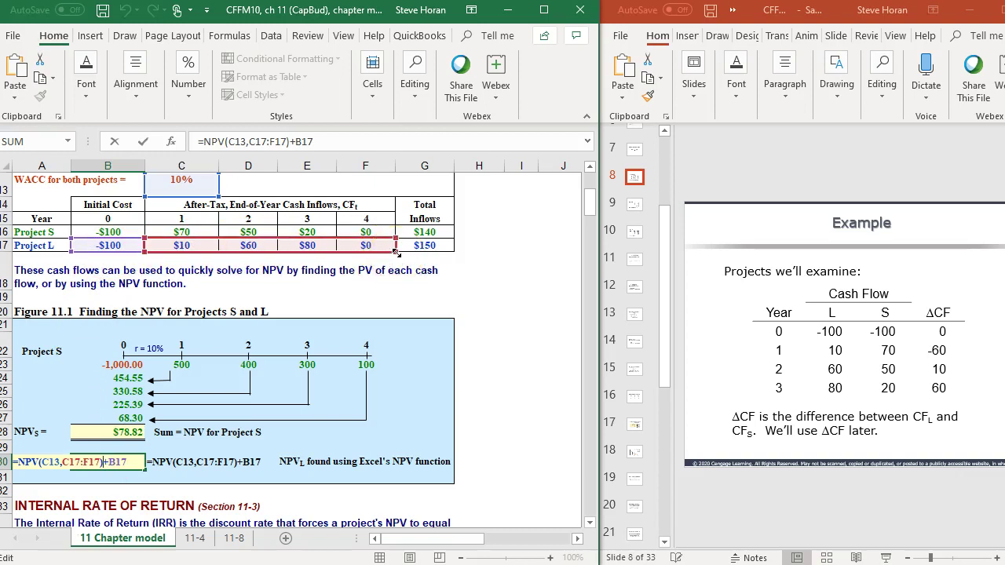
{"action": "left_click_drag", "start_coordinate": [397, 251], "coordinate": [338, 244]}
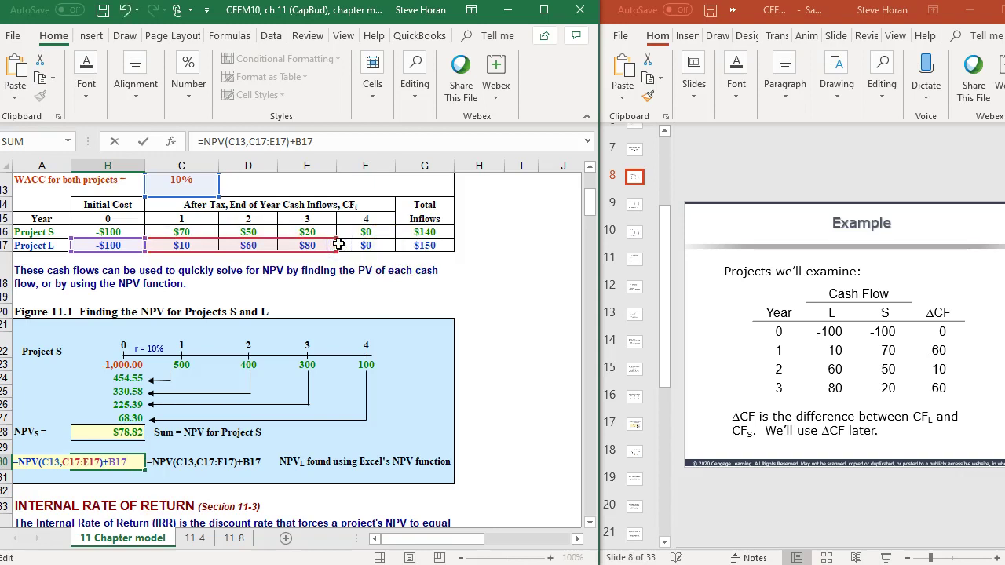
{"action": "key", "text": "Return"}
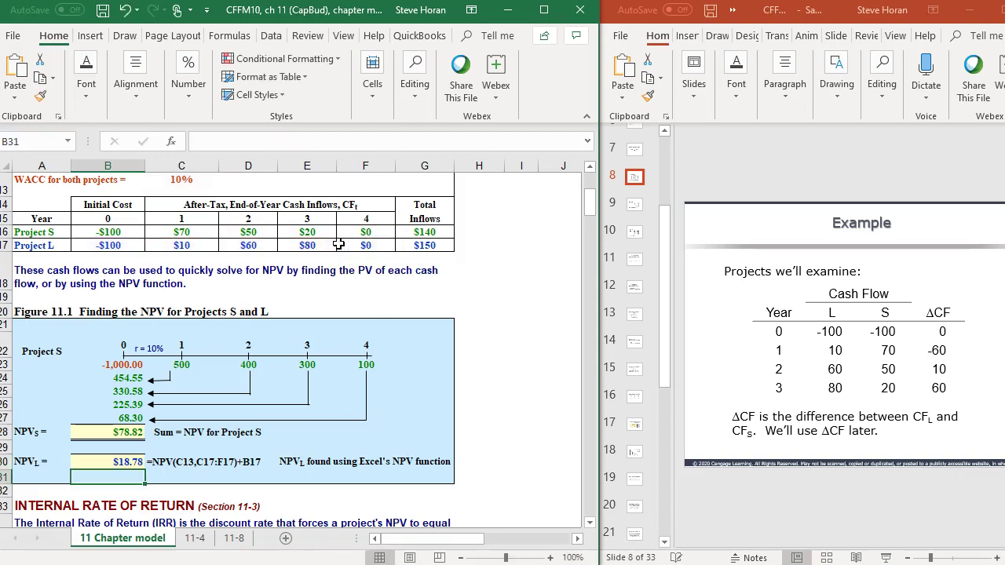
- Check the cell references in the edited Project L NPV formula in B30
{"action": "left_click", "coordinate": [111, 458]}
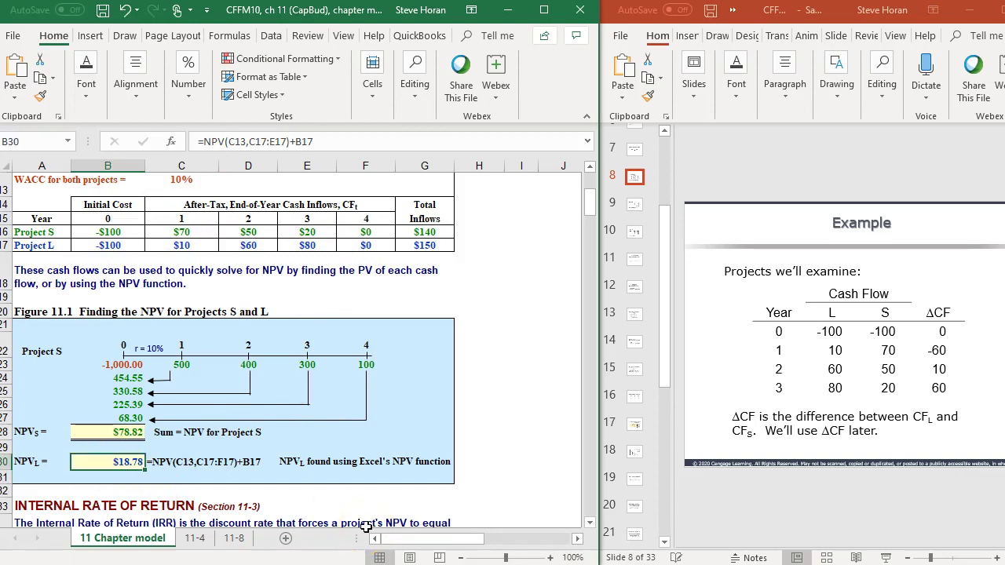
{"action": "double_click", "coordinate": [102, 463]}
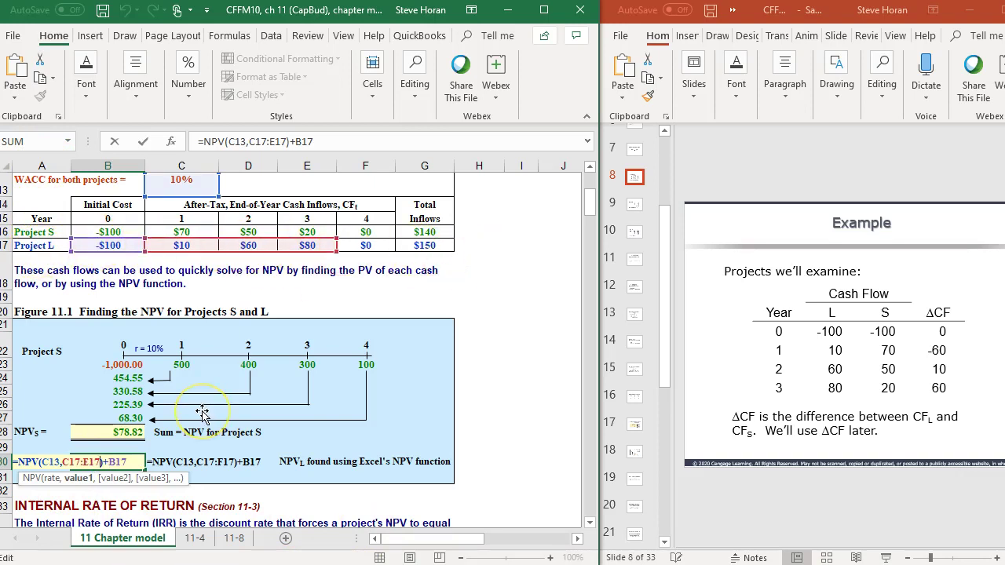
{"action": "key", "text": "Return"}
- Switch to the PowerPoint deck and show slide 9, "What is Project L's NPV?", for comparison
{"action": "left_click", "coordinate": [917, 402]}
{"action": "scroll", "coordinate": [934, 409], "scroll_direction": "down", "scroll_amount": 2}
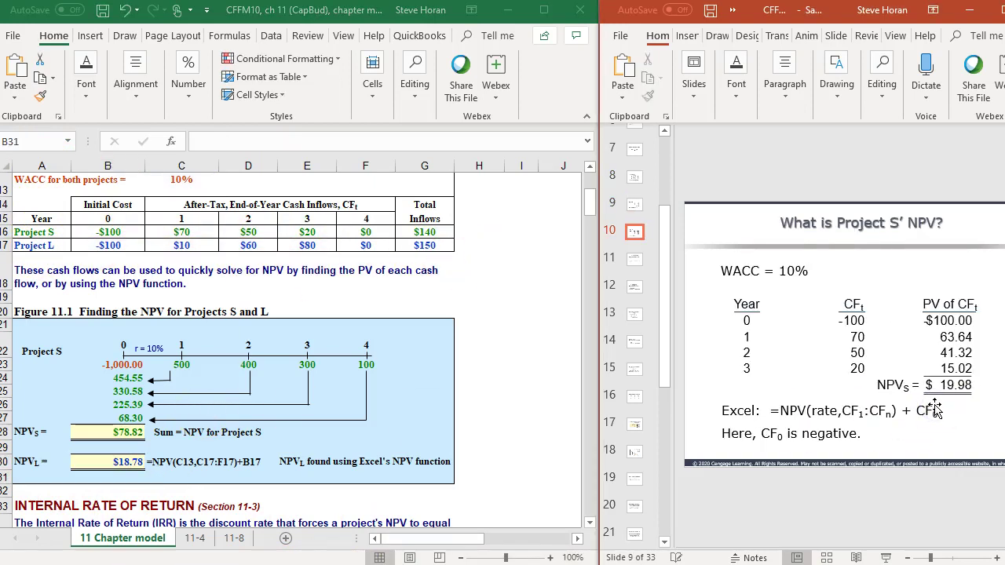
{"action": "scroll", "coordinate": [936, 406], "scroll_direction": "up", "scroll_amount": 1}
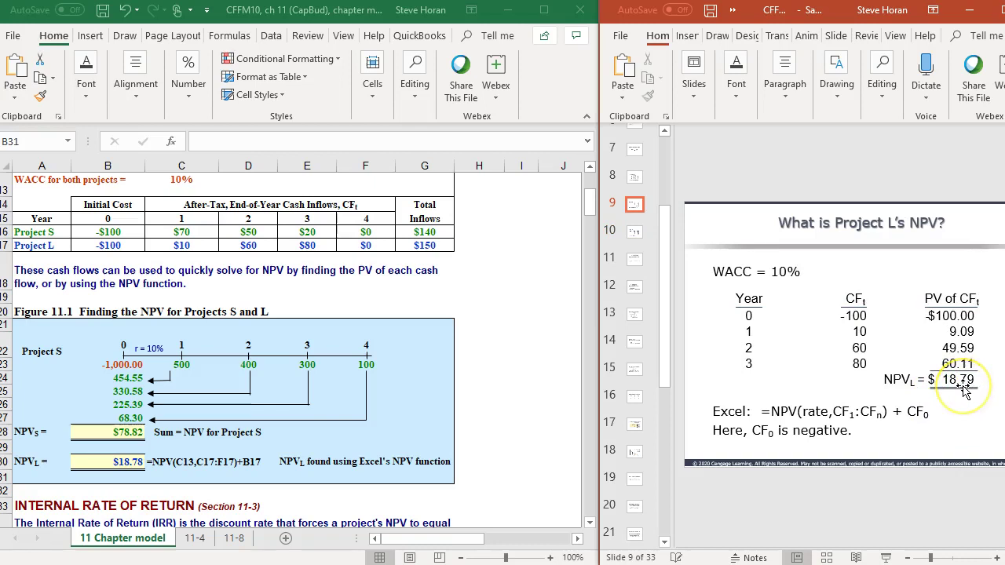
- Return to the Excel workbook and open Project L's NPV formula in B30 to examine its rate, inflow range and initial cost references
{"action": "left_click", "coordinate": [104, 457]}
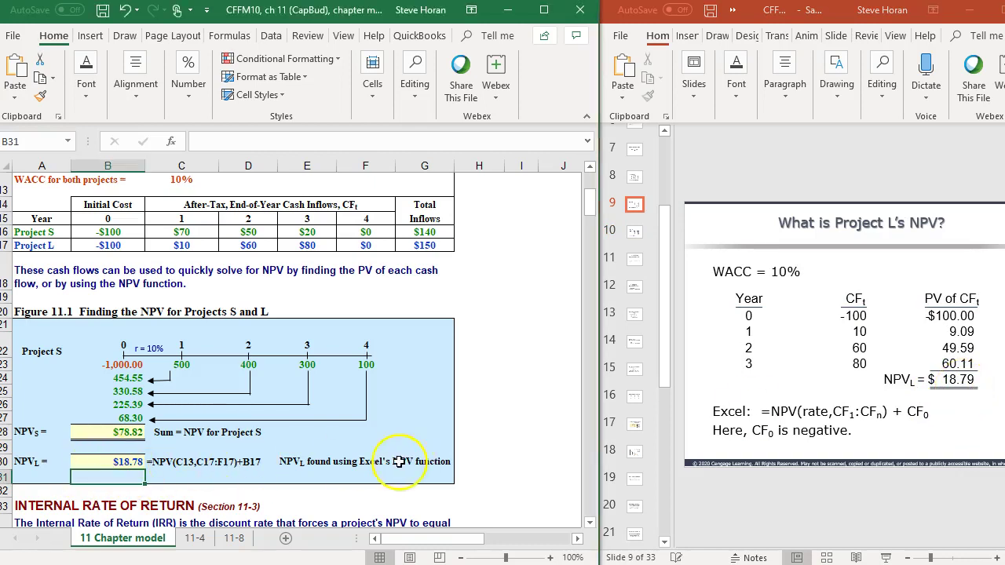
{"action": "left_click", "coordinate": [102, 459]}
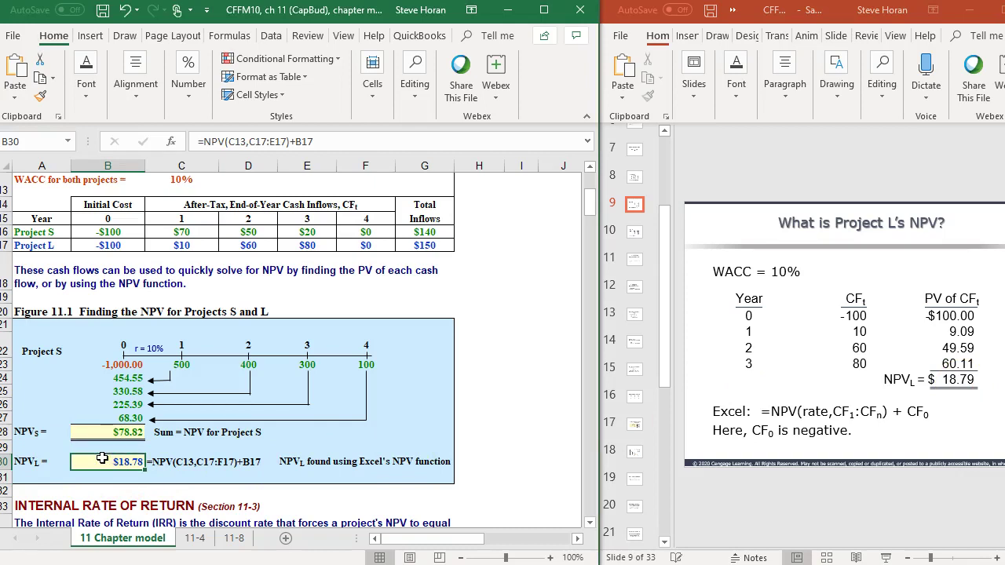
{"action": "left_click", "coordinate": [103, 459]}
{"action": "double_click", "coordinate": [103, 459]}
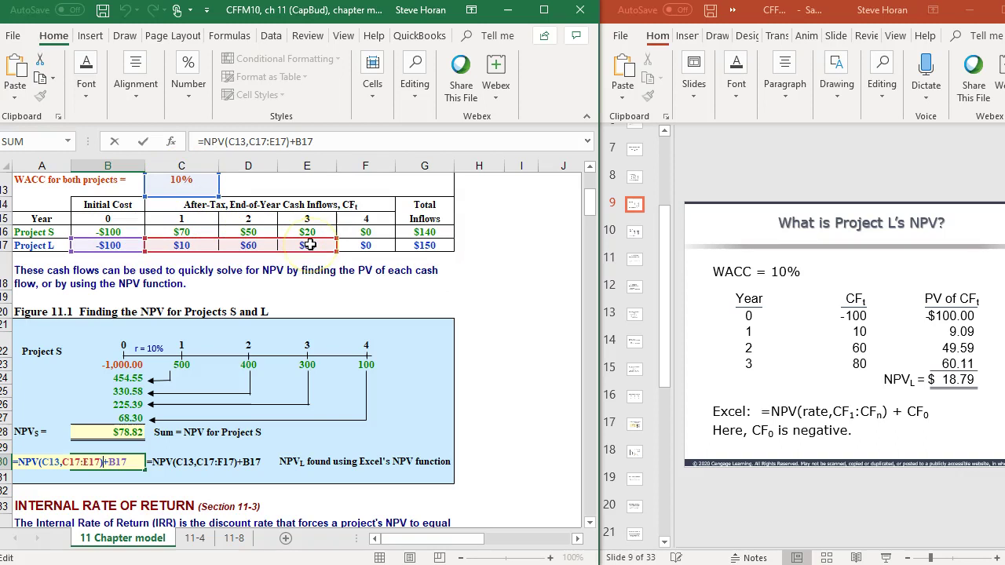
- Confirm Project L's NPV formula in B30 and review the IRR sections for both projects, including Project S's NPV sum in B44
{"action": "key", "text": "Return"}
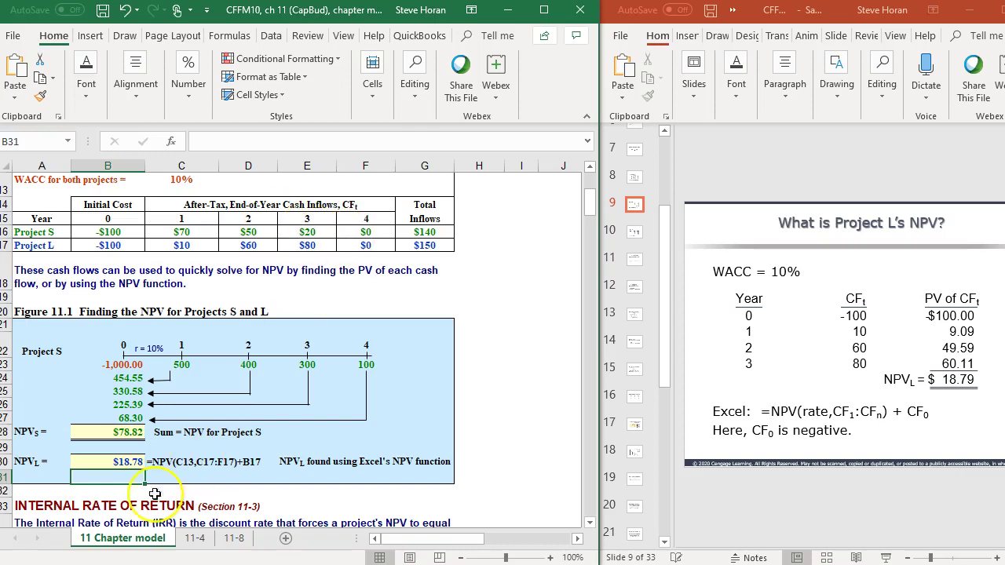
{"action": "left_click", "coordinate": [122, 462]}
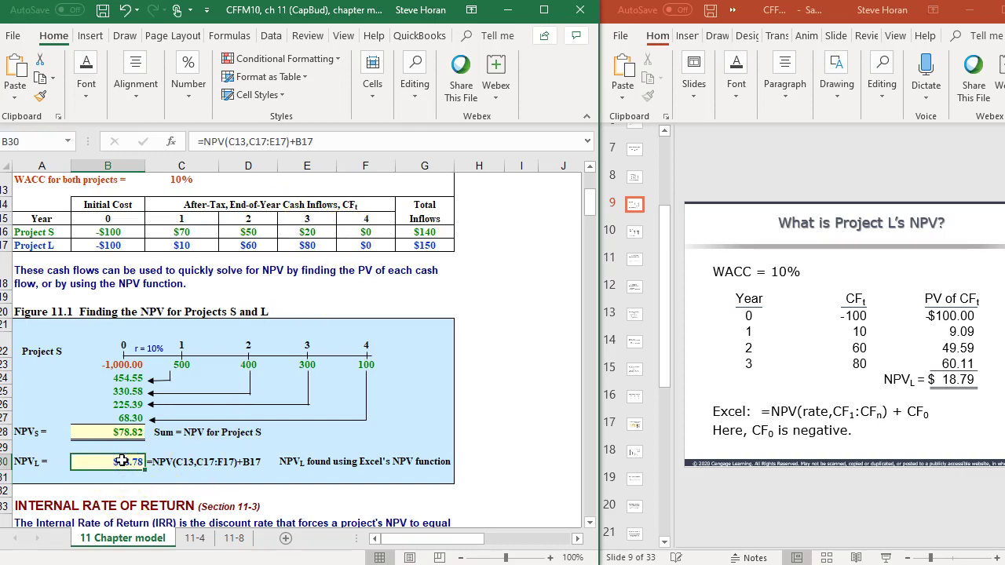
{"action": "scroll", "coordinate": [124, 471], "scroll_direction": "down", "scroll_amount": 2}
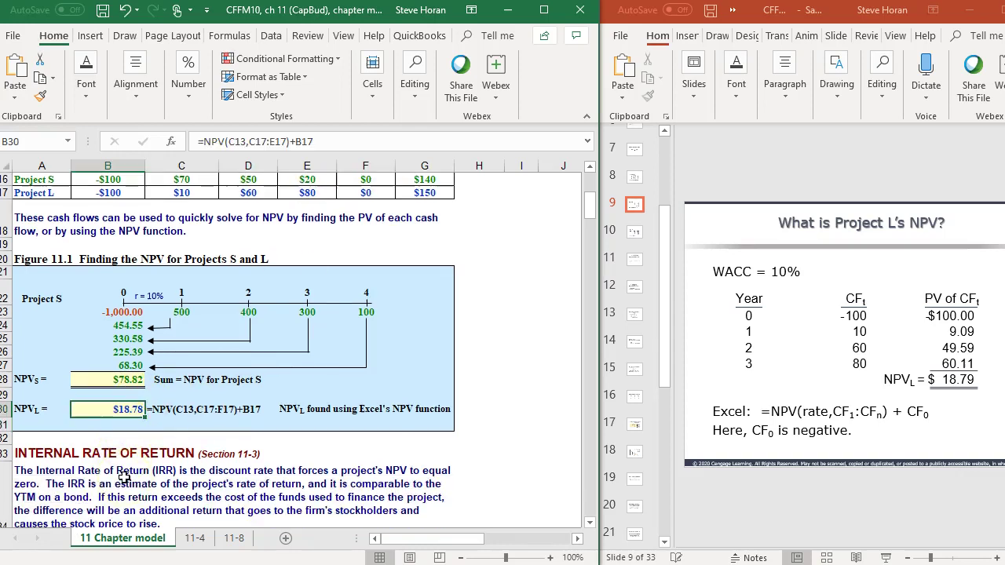
{"action": "scroll", "coordinate": [124, 477], "scroll_direction": "down", "scroll_amount": 6}
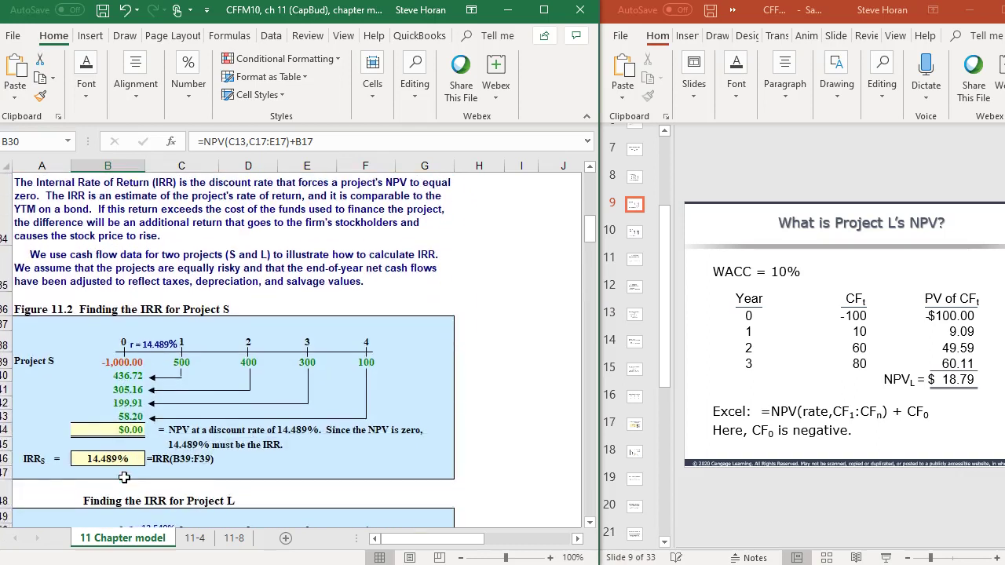
{"action": "scroll", "coordinate": [124, 476], "scroll_direction": "up", "scroll_amount": 3}
{"action": "scroll", "coordinate": [124, 476], "scroll_direction": "down", "scroll_amount": 3}
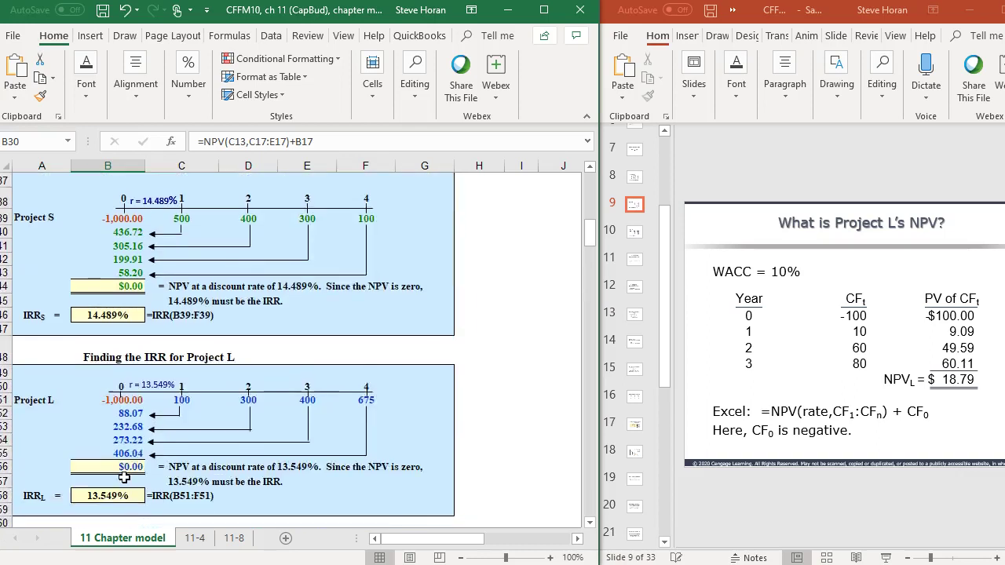
{"action": "scroll", "coordinate": [124, 477], "scroll_direction": "up", "scroll_amount": 3}
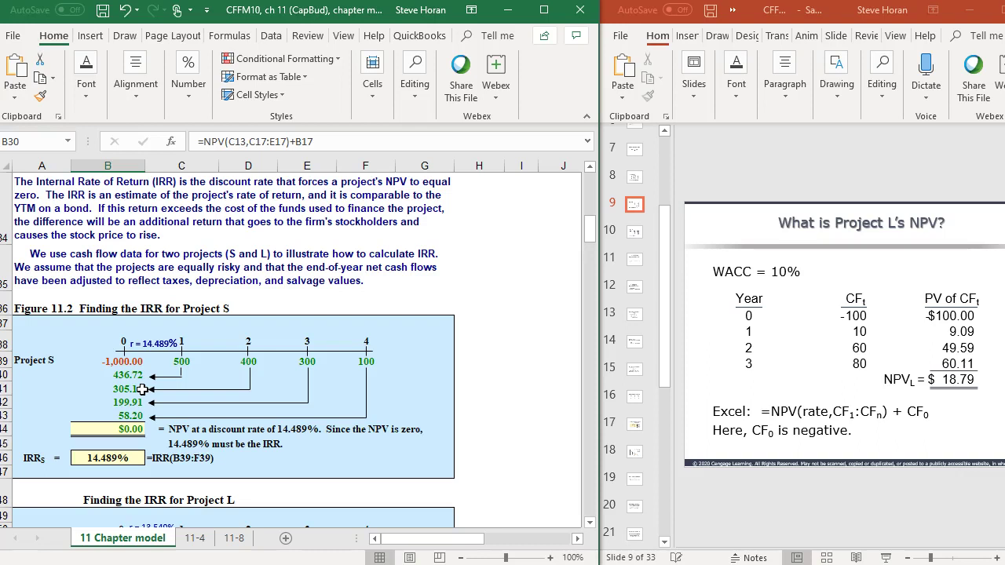
{"action": "left_click", "coordinate": [122, 429]}
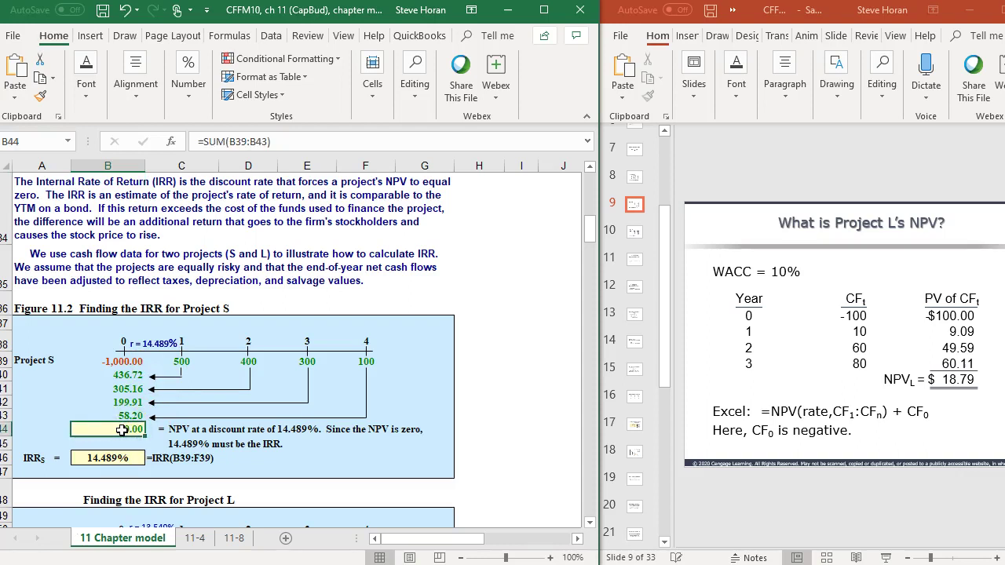
- Examine the cash flow ranges in the IRR formulas for Project L in B58 and Project S in B46
{"action": "scroll", "coordinate": [122, 431], "scroll_direction": "down", "scroll_amount": 5}
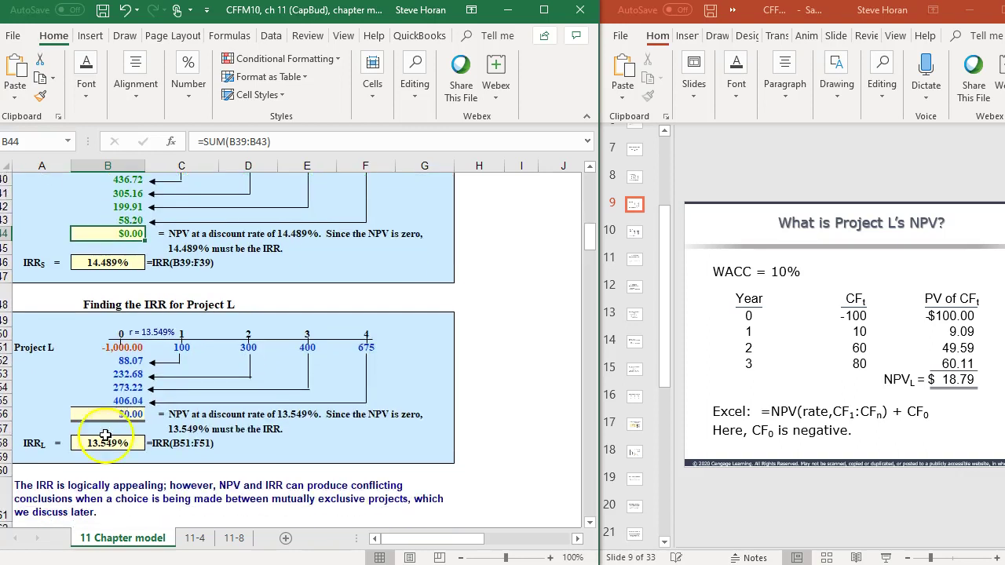
{"action": "left_click", "coordinate": [94, 444]}
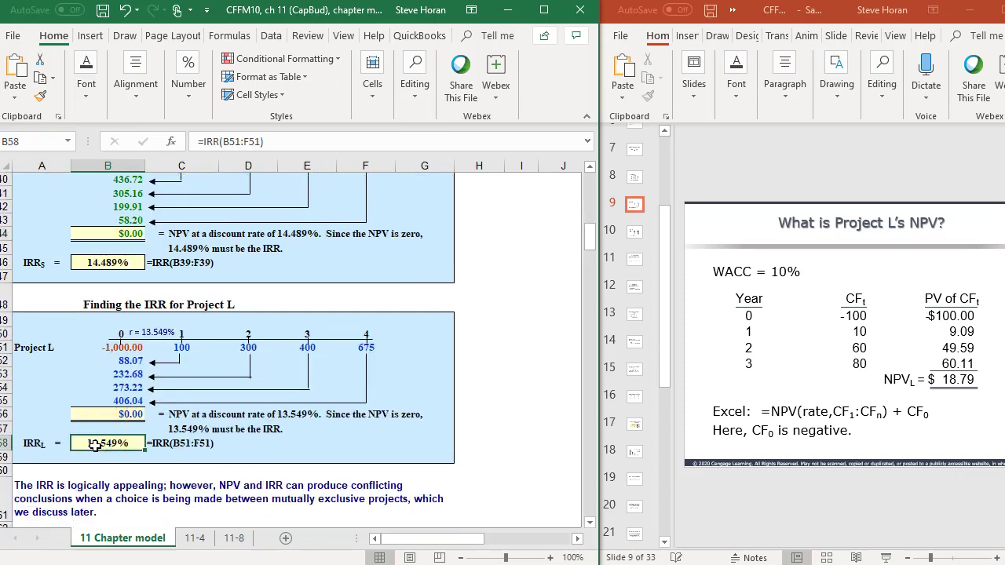
{"action": "double_click", "coordinate": [94, 444]}
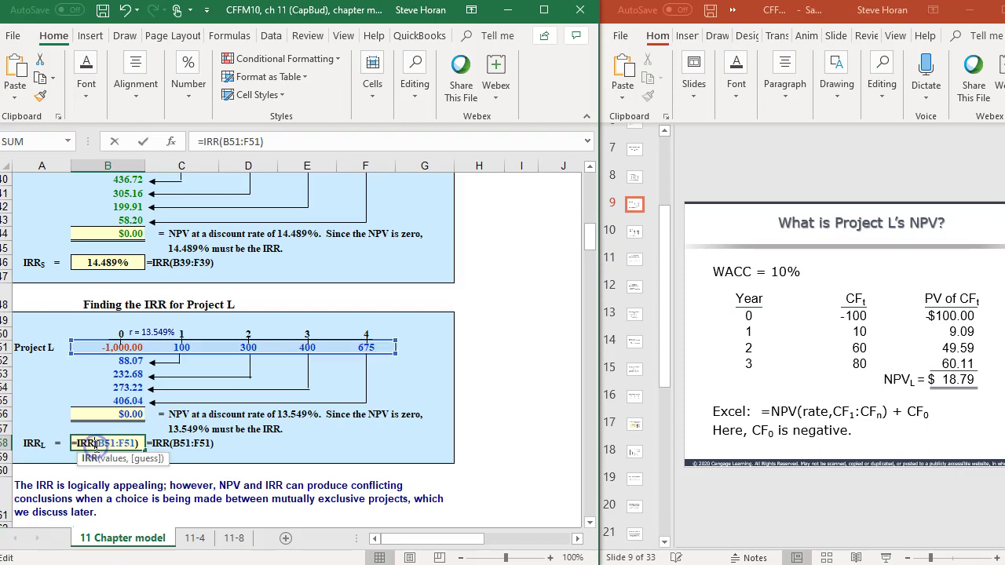
{"action": "key", "text": "Return"}
{"action": "scroll", "coordinate": [90, 443], "scroll_direction": "up", "scroll_amount": 3}
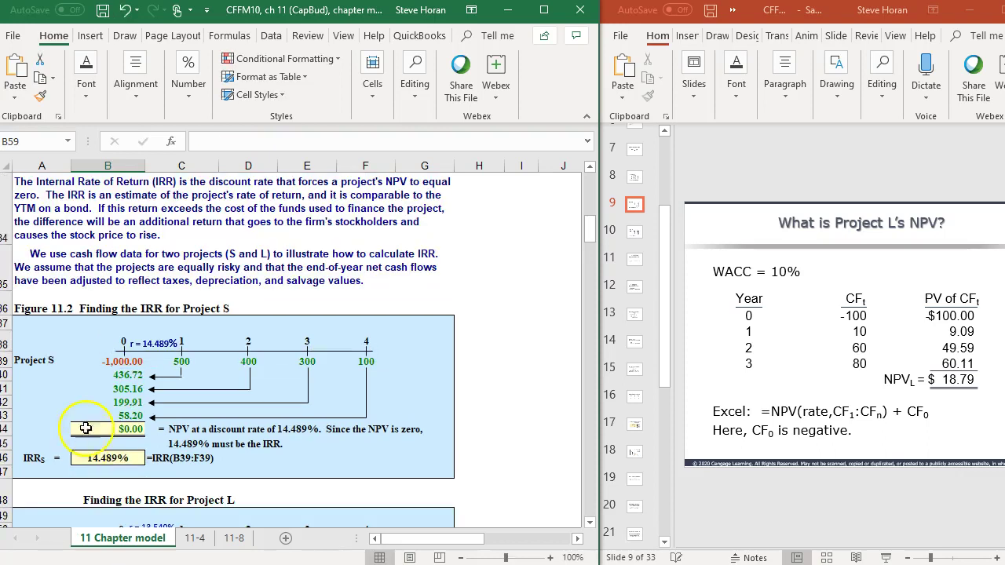
{"action": "scroll", "coordinate": [112, 480], "scroll_direction": "up", "scroll_amount": 2}
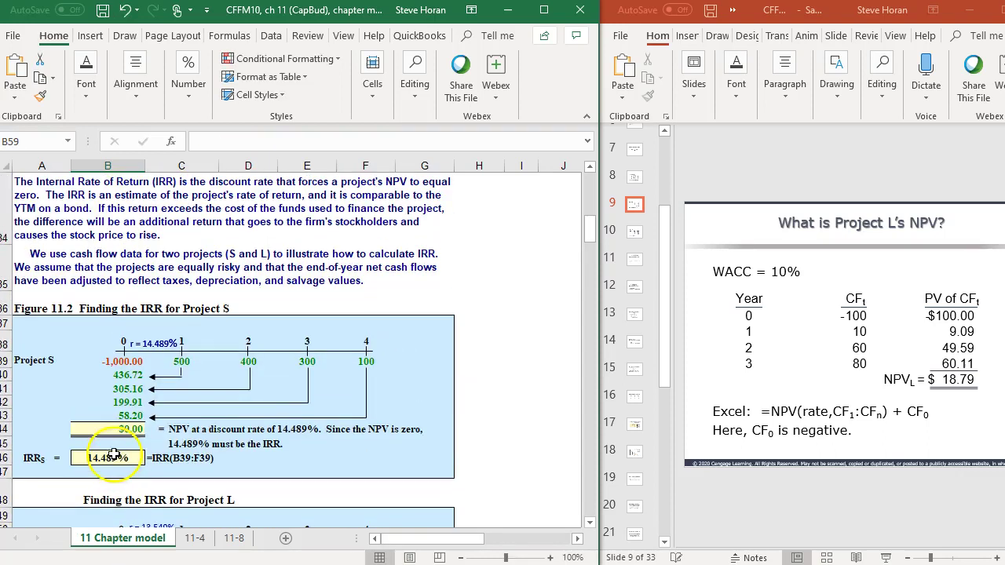
{"action": "double_click", "coordinate": [116, 455]}
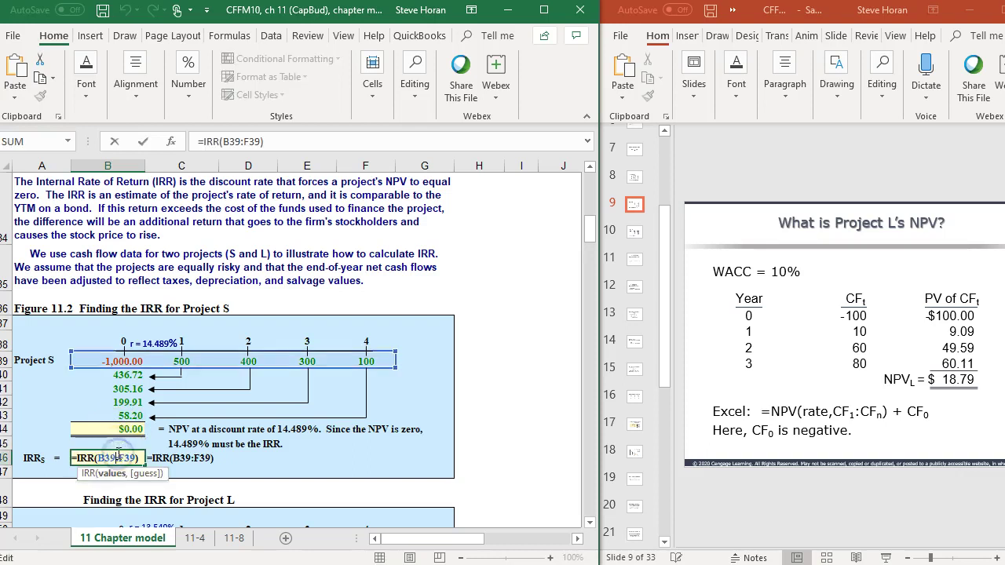
{"action": "key", "text": "Return"}
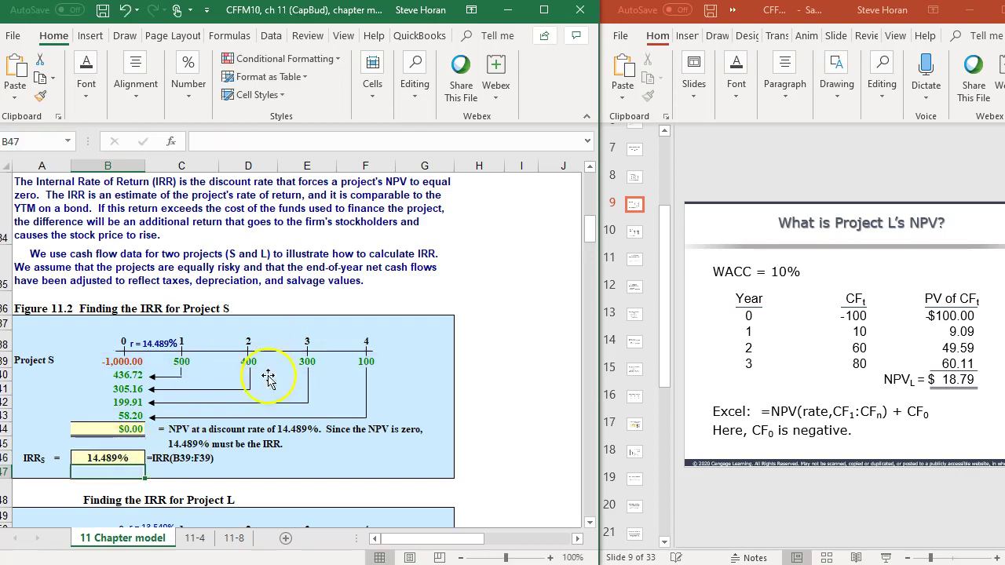
- Switch to the PowerPoint deck and show slide 8, "Example", with the cash flows of Projects L and S
{"action": "left_click", "coordinate": [876, 377]}
{"action": "key", "text": "Page_Up"}
{"action": "key", "text": "Page_Up"}
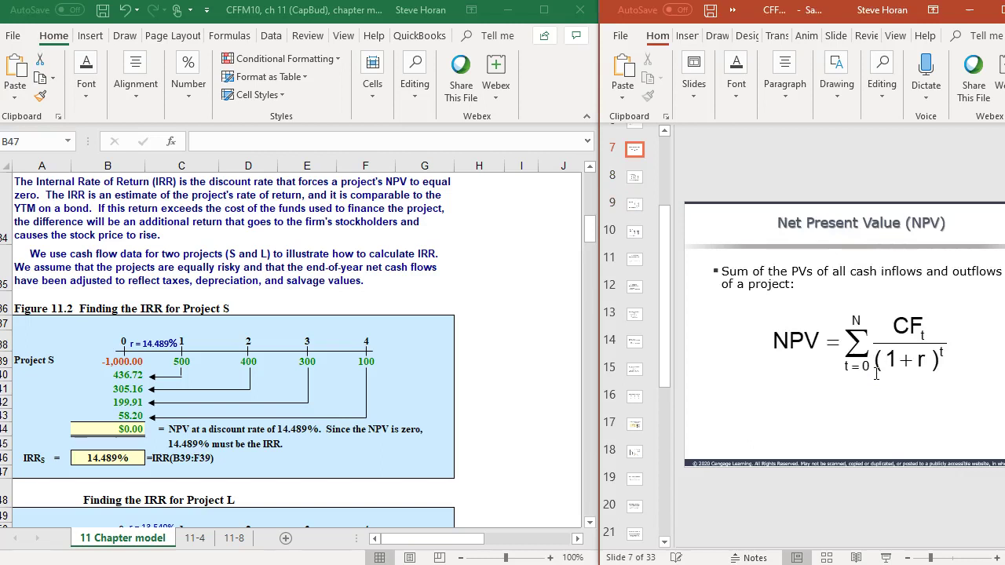
{"action": "key", "text": "Page_Down"}
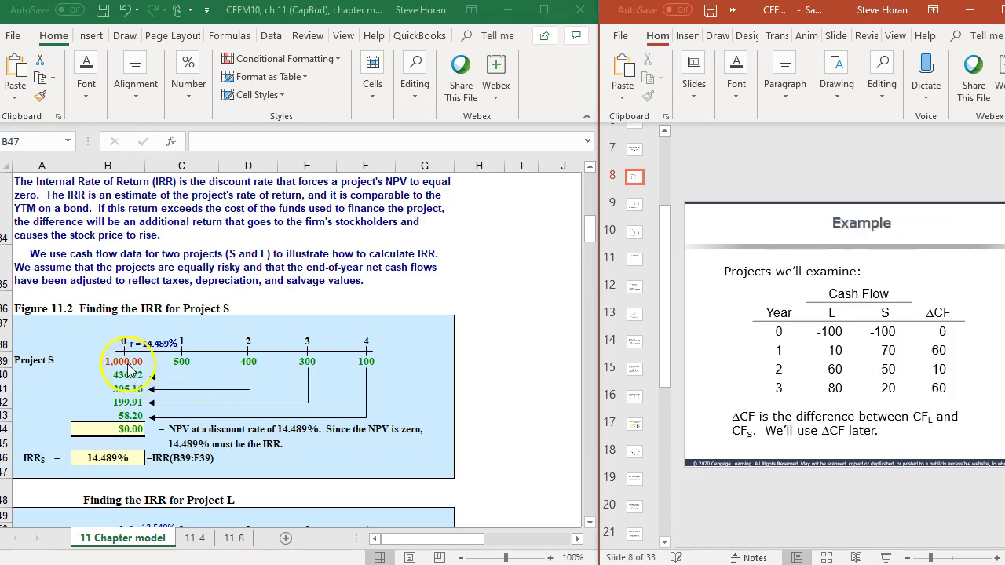
- Return to the Excel workbook and enter Project S's year 0 to 4 cash flows in B39:F39: -100, 70, 50, 20 and 0
{"action": "left_click", "coordinate": [128, 363]}
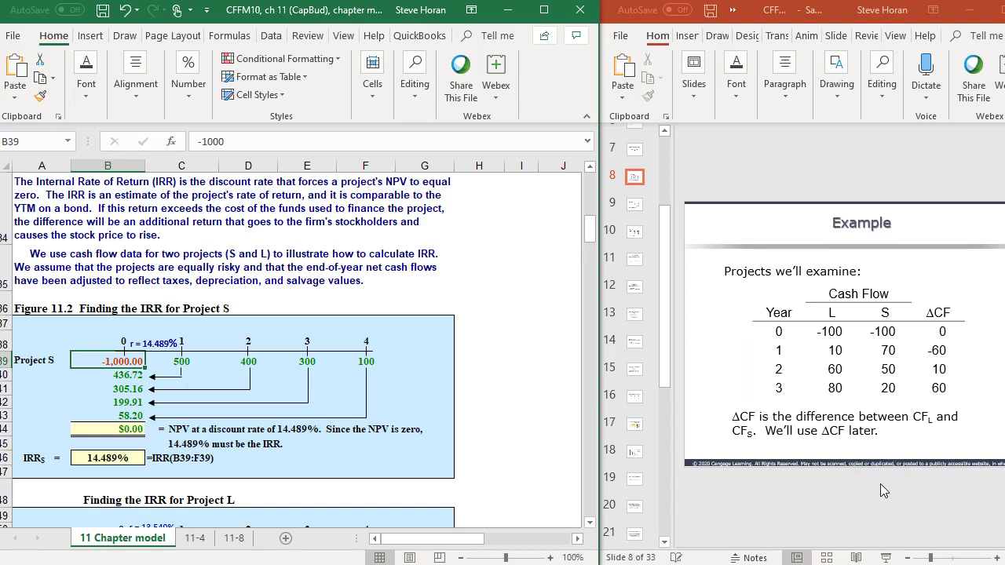
{"action": "type", "text": "-100"}
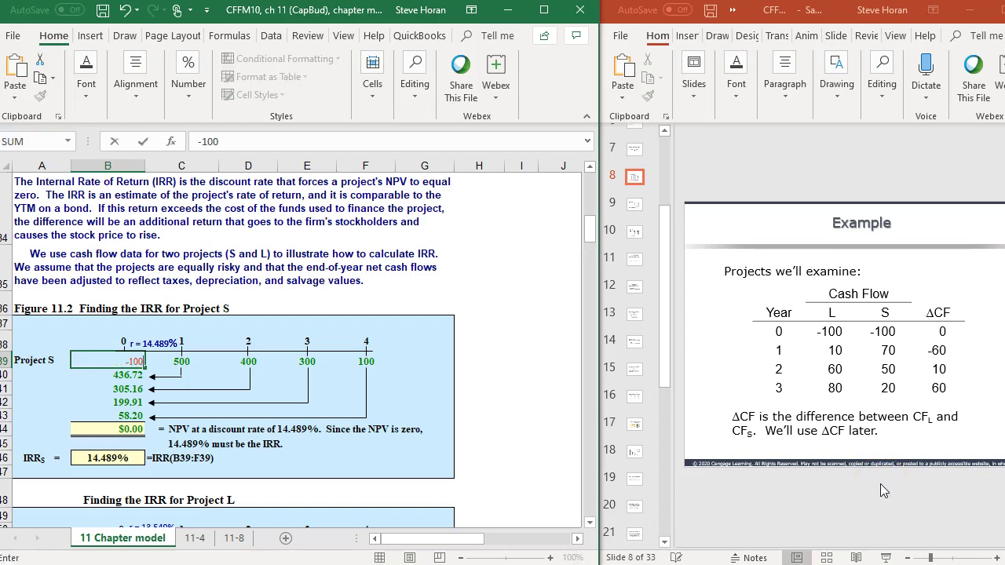
{"action": "key", "text": "Tab"}
{"action": "type", "text": "70"}
{"action": "key", "text": "Tab"}
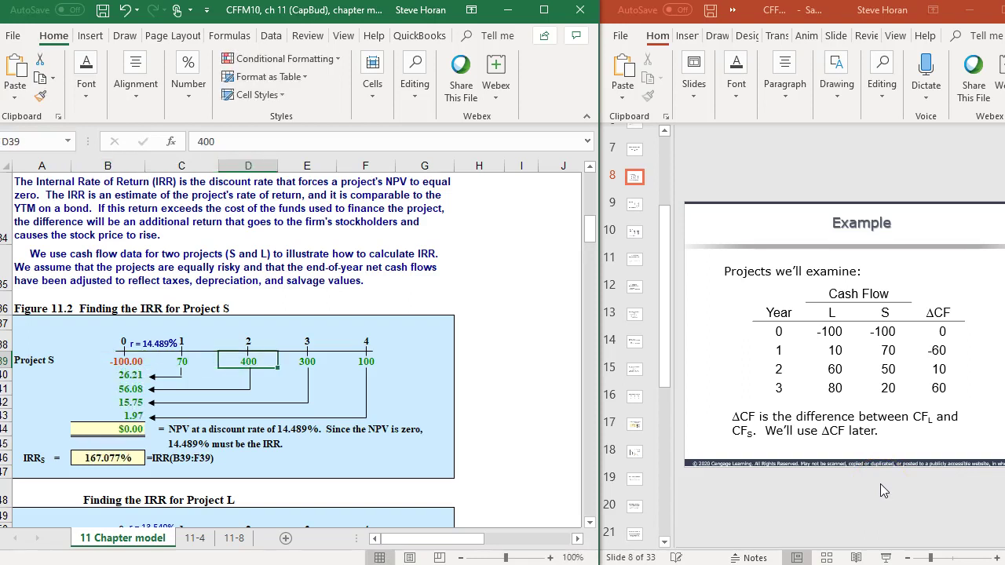
{"action": "type", "text": "50"}
{"action": "key", "text": "Tab"}
{"action": "type", "text": "20"}
{"action": "key", "text": "Tab"}
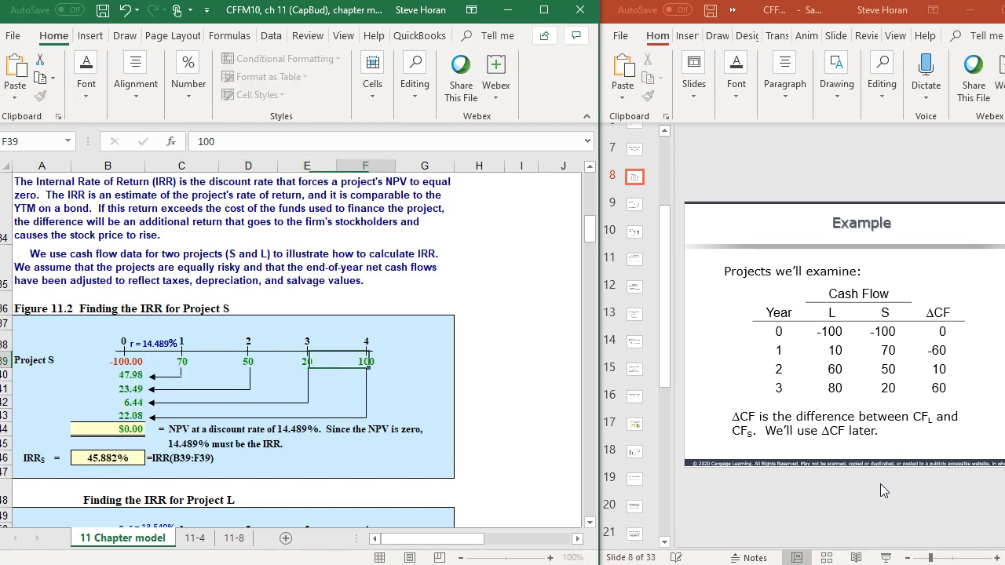
{"action": "type", "text": "0"}
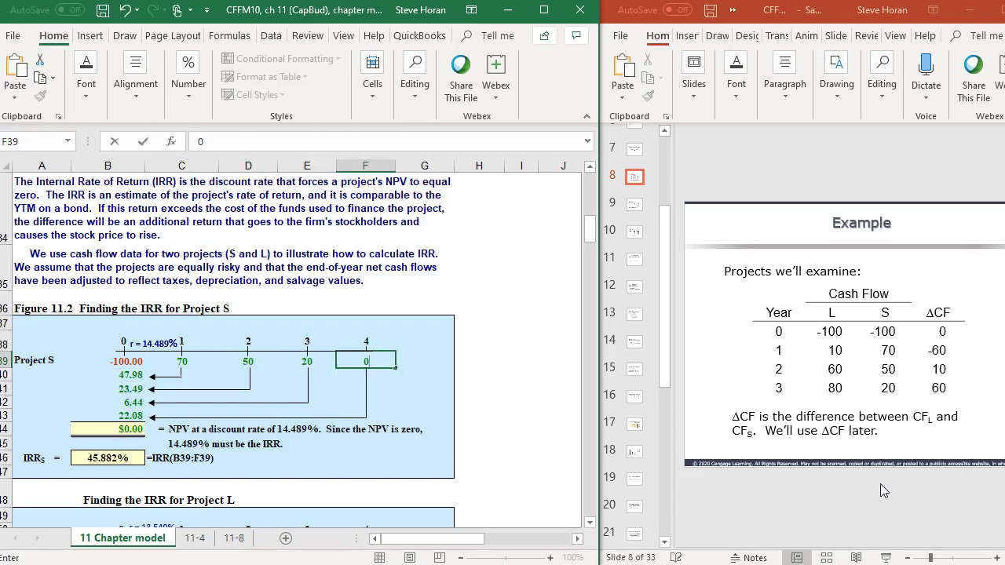
{"action": "key", "text": "Return"}
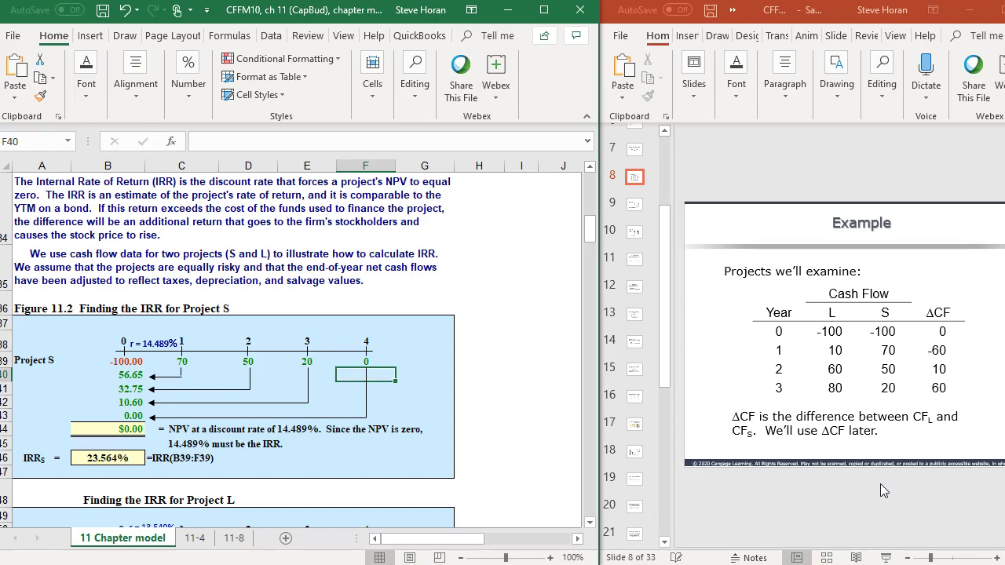
- Shorten the cash flow range in Project S's IRR formula in B46 to B39:E39, leaving out year 4
{"action": "double_click", "coordinate": [117, 461]}
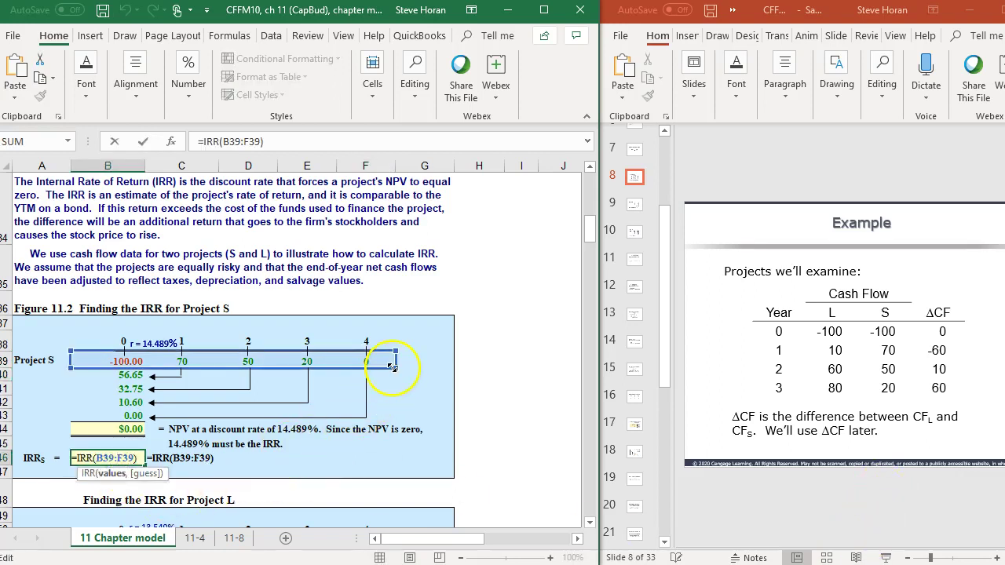
{"action": "left_click_drag", "start_coordinate": [392, 367], "coordinate": [345, 363]}
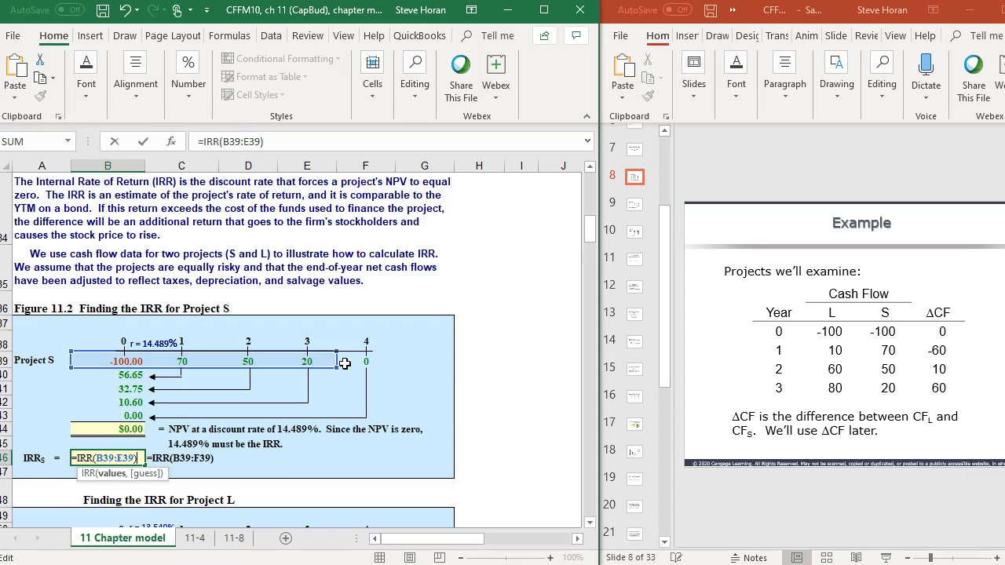
{"action": "key", "text": "Return"}
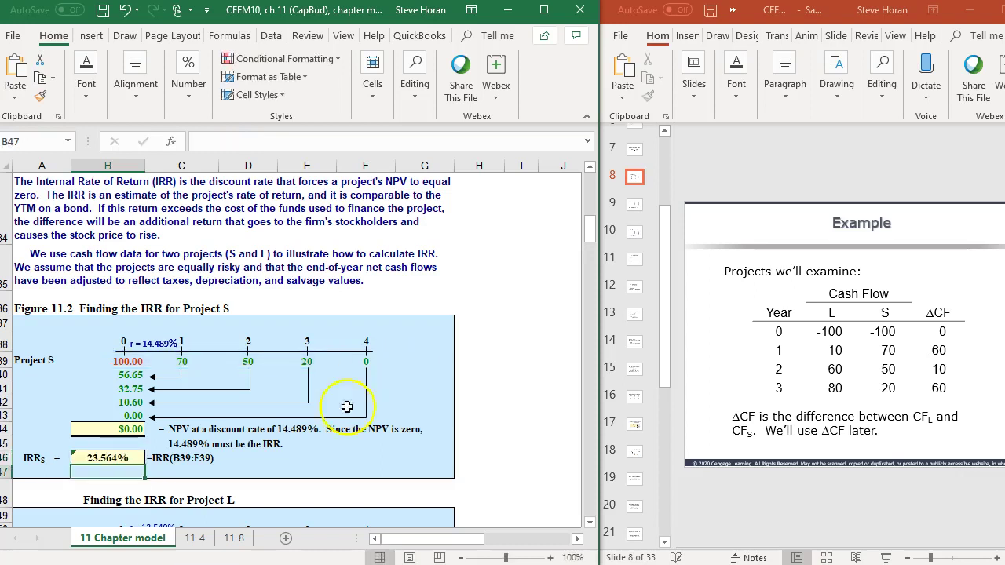
{"action": "left_click", "coordinate": [105, 457]}
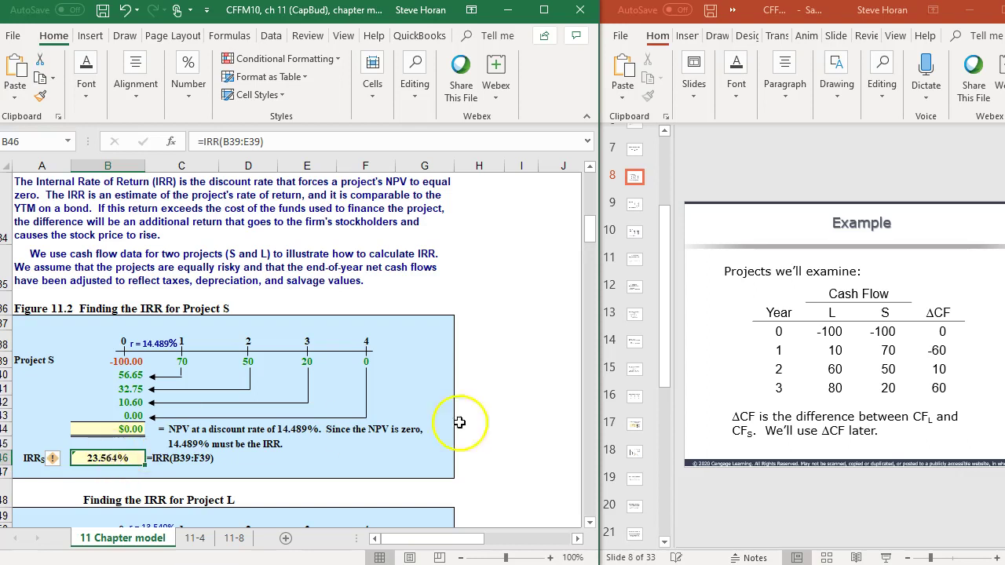
- Switch to the PowerPoint deck and show slide 13, "Internal Rate of Return (IRR)", to compare Project S's IRR
{"action": "left_click", "coordinate": [891, 358]}
{"action": "scroll", "coordinate": [891, 361], "scroll_direction": "down", "scroll_amount": 1}
{"action": "scroll", "coordinate": [893, 363], "scroll_direction": "down", "scroll_amount": 4}
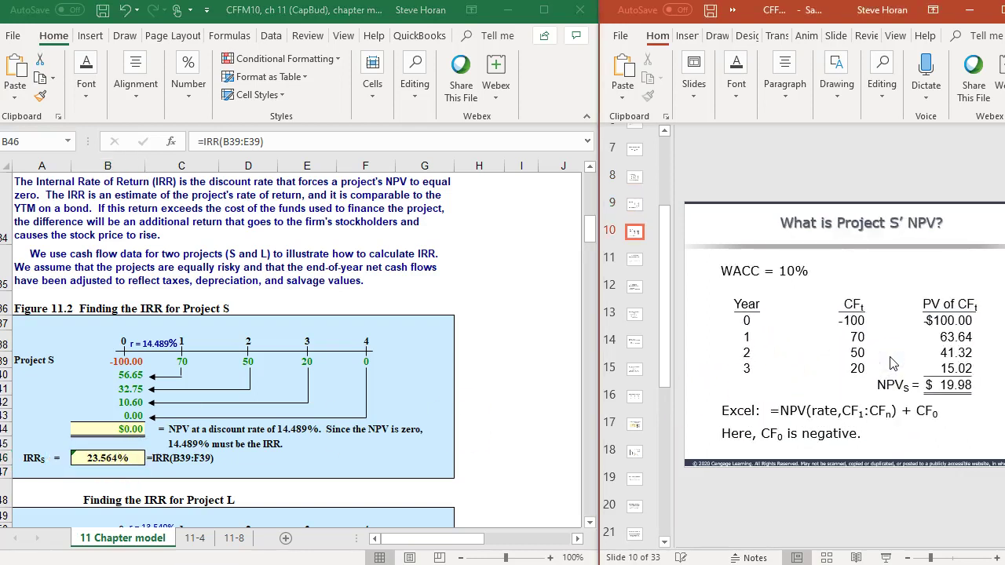
{"action": "scroll", "coordinate": [891, 358], "scroll_direction": "down", "scroll_amount": 1}
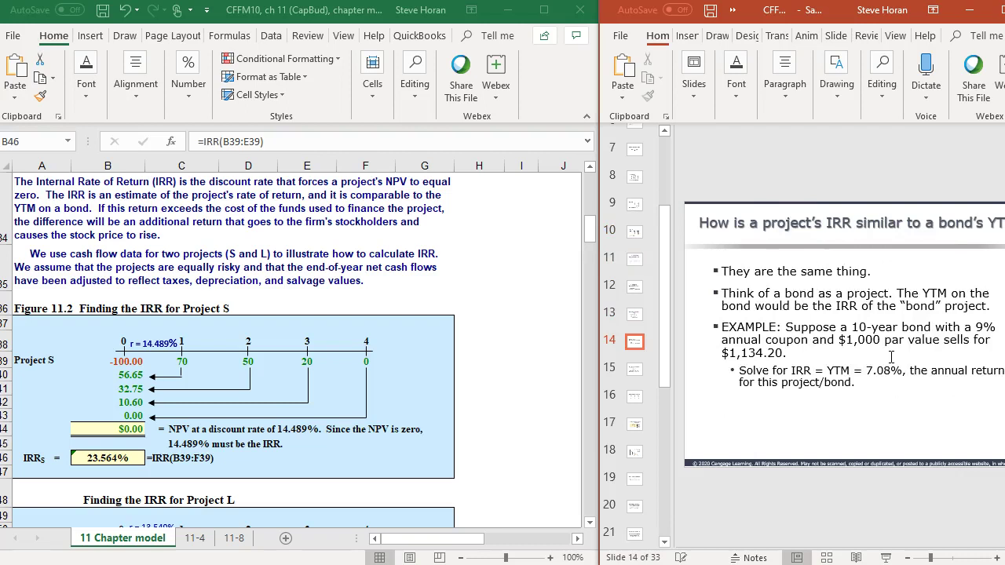
{"action": "scroll", "coordinate": [891, 358], "scroll_direction": "up", "scroll_amount": 1}
{"action": "left_click", "coordinate": [855, 414]}
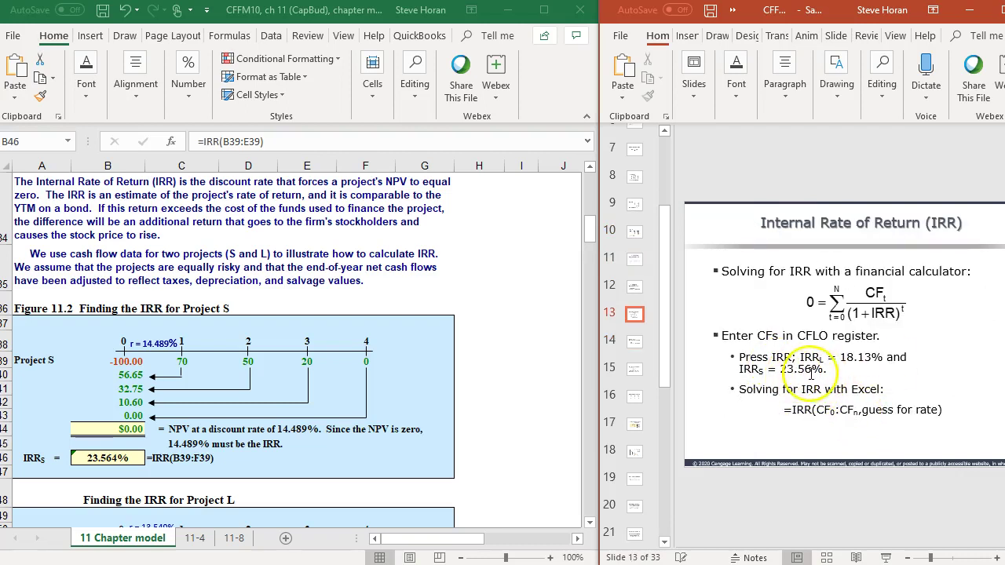
- Return to the Excel workbook and examine the cash flow range in Project S's IRR formula in B46
{"action": "left_click", "coordinate": [121, 461]}
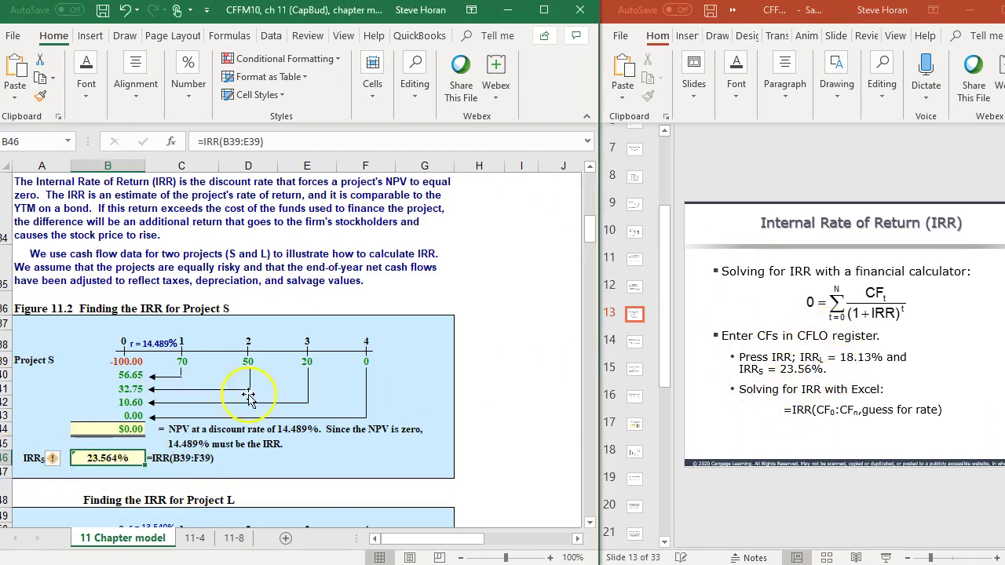
{"action": "double_click", "coordinate": [104, 459]}
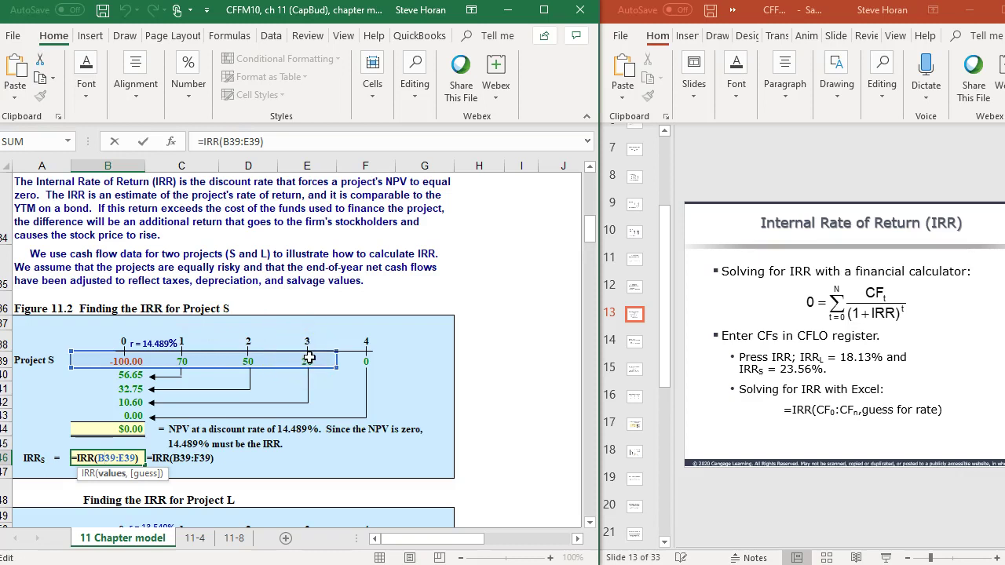
{"action": "key", "text": "Return"}
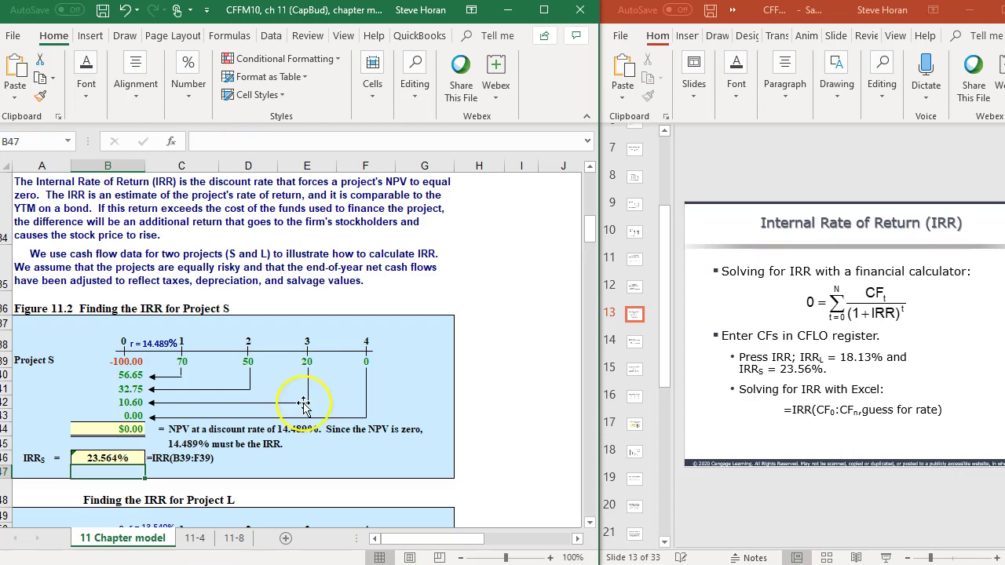
- Look through the Project L IRR and multiple IRRs sections down to Figure 11.4, the MIRR calculation for Project S
{"action": "scroll", "coordinate": [305, 406], "scroll_direction": "down", "scroll_amount": 3}
{"action": "scroll", "coordinate": [305, 406], "scroll_direction": "down", "scroll_amount": 4}
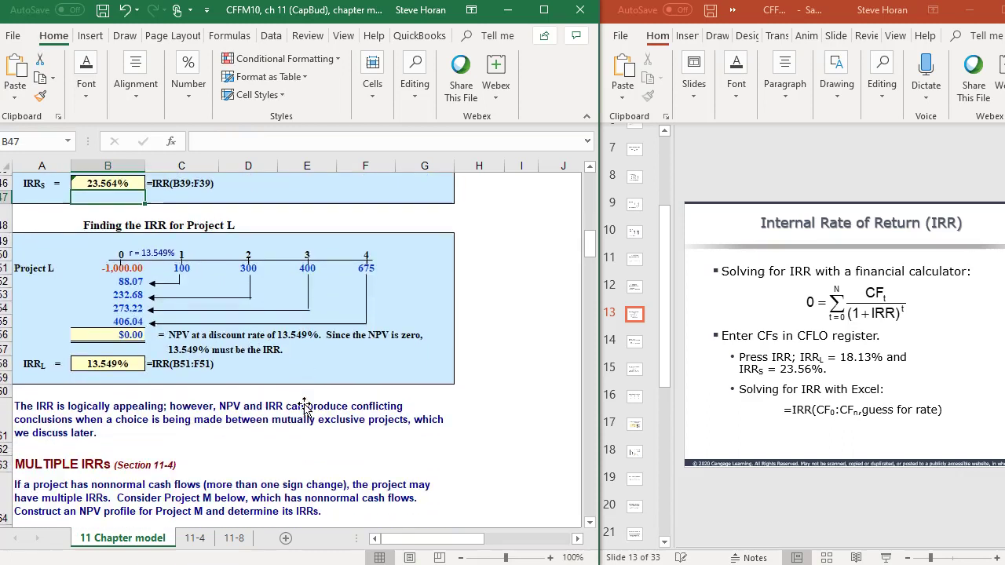
{"action": "scroll", "coordinate": [304, 406], "scroll_direction": "down", "scroll_amount": 10}
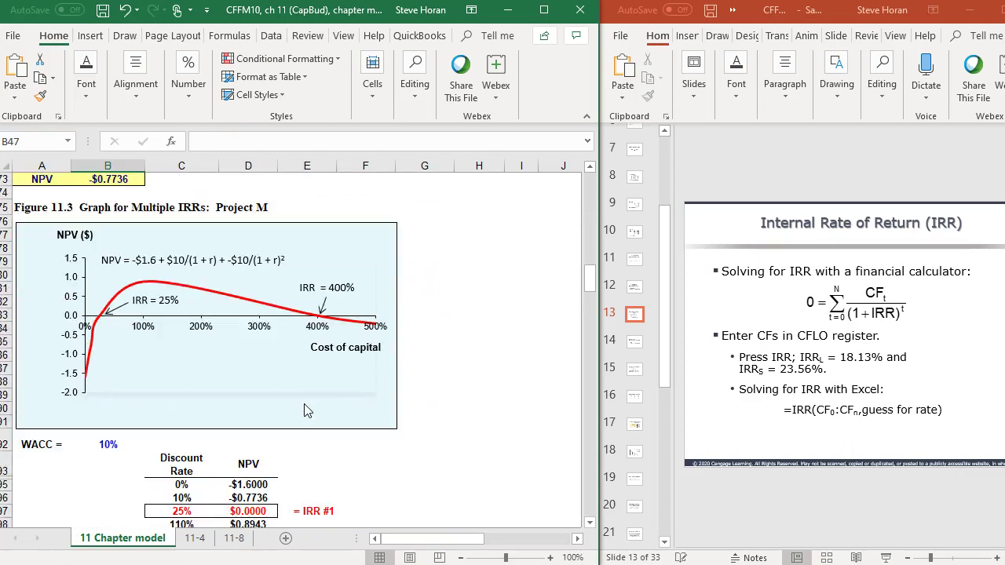
{"action": "scroll", "coordinate": [304, 411], "scroll_direction": "up", "scroll_amount": 1}
{"action": "scroll", "coordinate": [304, 410], "scroll_direction": "down", "scroll_amount": 5}
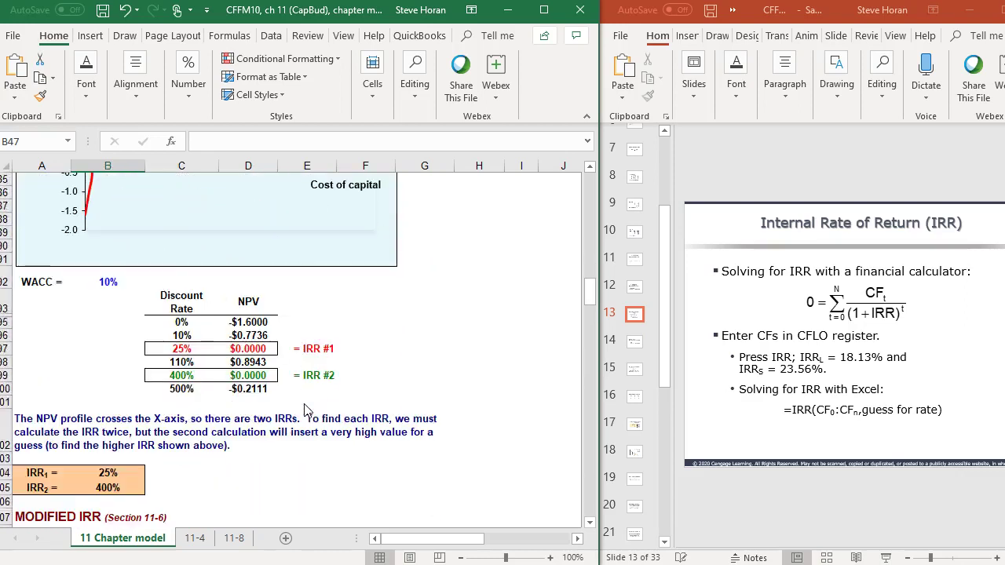
{"action": "scroll", "coordinate": [306, 411], "scroll_direction": "down", "scroll_amount": 4}
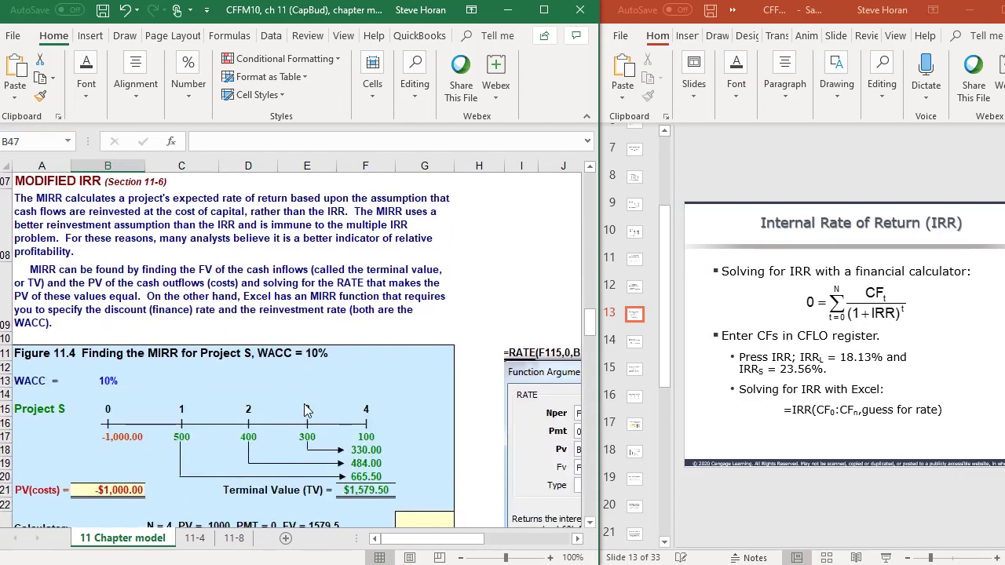
{"action": "scroll", "coordinate": [304, 403], "scroll_direction": "up", "scroll_amount": 5}
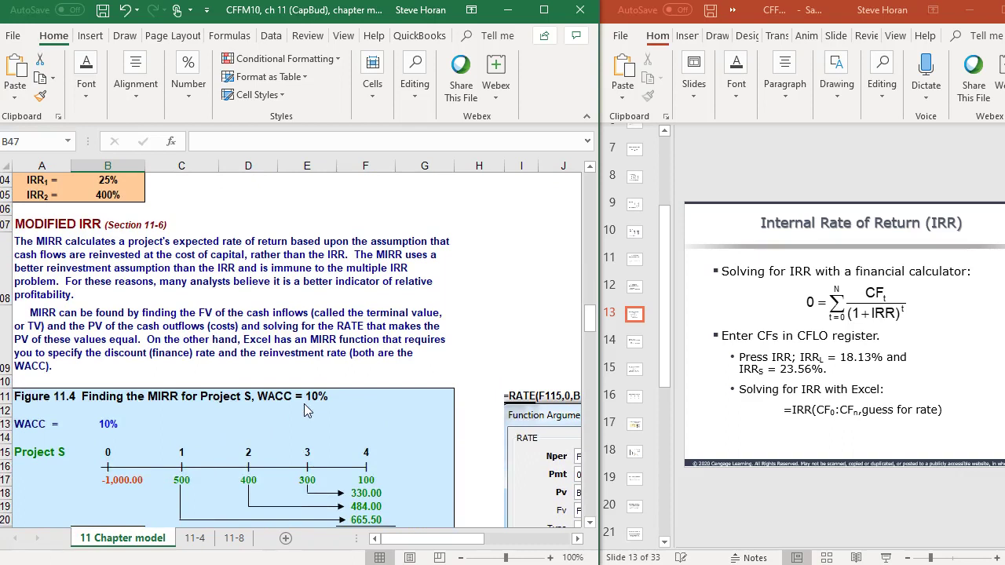
{"action": "scroll", "coordinate": [303, 403], "scroll_direction": "down", "scroll_amount": 1}
{"action": "scroll", "coordinate": [304, 403], "scroll_direction": "down", "scroll_amount": 8}
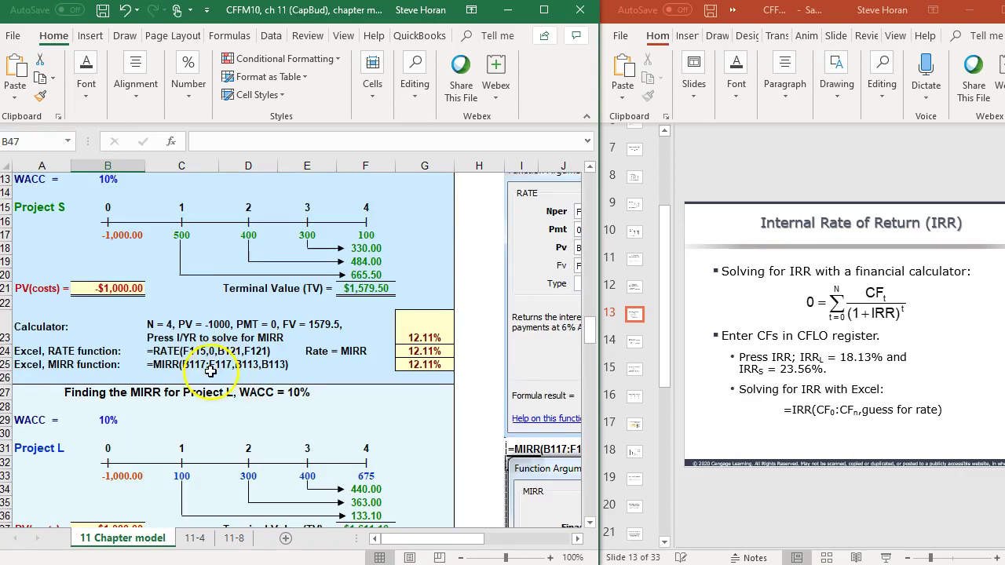
{"action": "scroll", "coordinate": [211, 373], "scroll_direction": "up", "scroll_amount": 4}
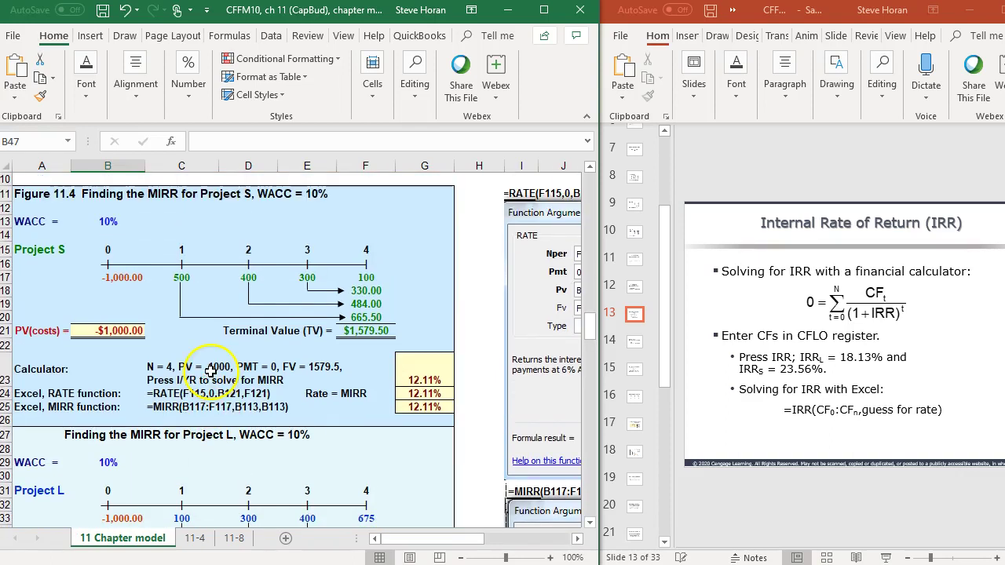
- Examine and compare the calculator, RATE and MIRR formulas for Project S's MIRR in G123:G125
{"action": "left_click", "coordinate": [436, 381]}
{"action": "left_click", "coordinate": [436, 392]}
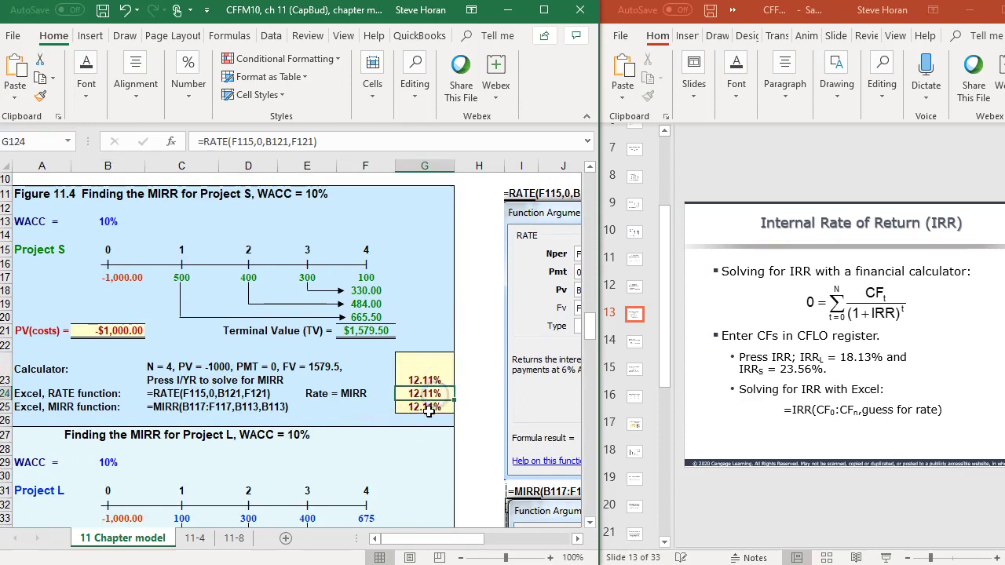
{"action": "left_click", "coordinate": [426, 407]}
{"action": "left_click", "coordinate": [430, 394]}
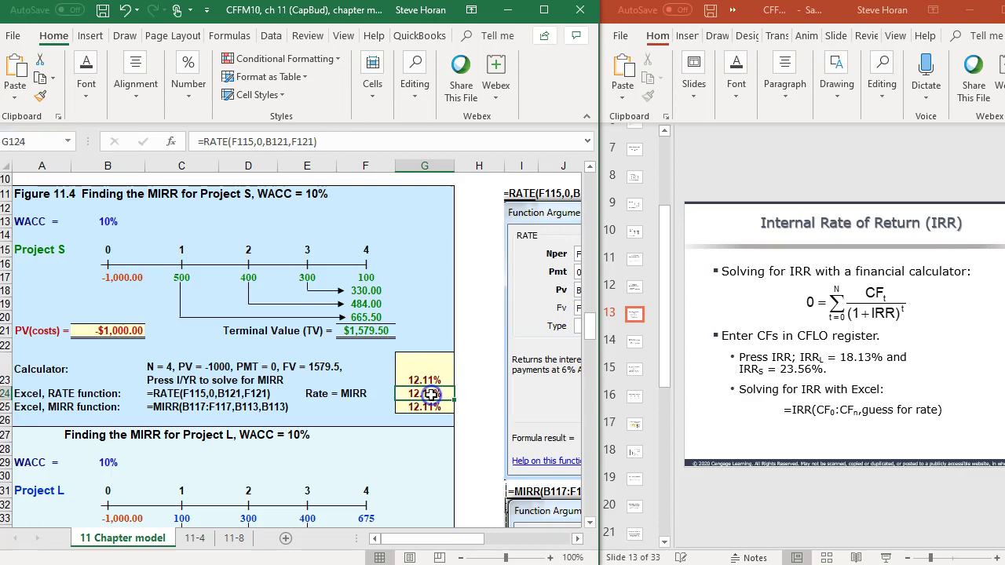
{"action": "left_click", "coordinate": [424, 408]}
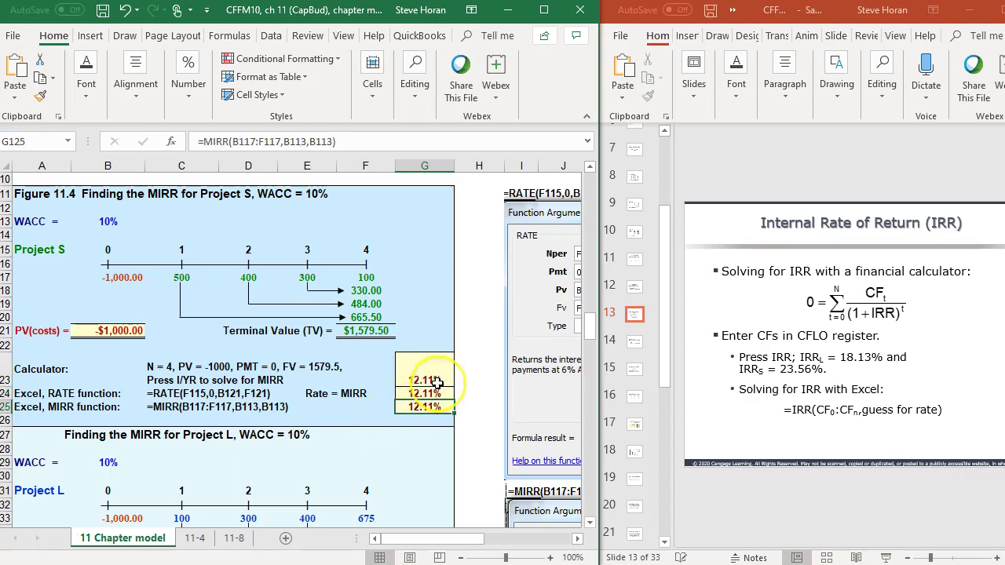
{"action": "left_click", "coordinate": [438, 378]}
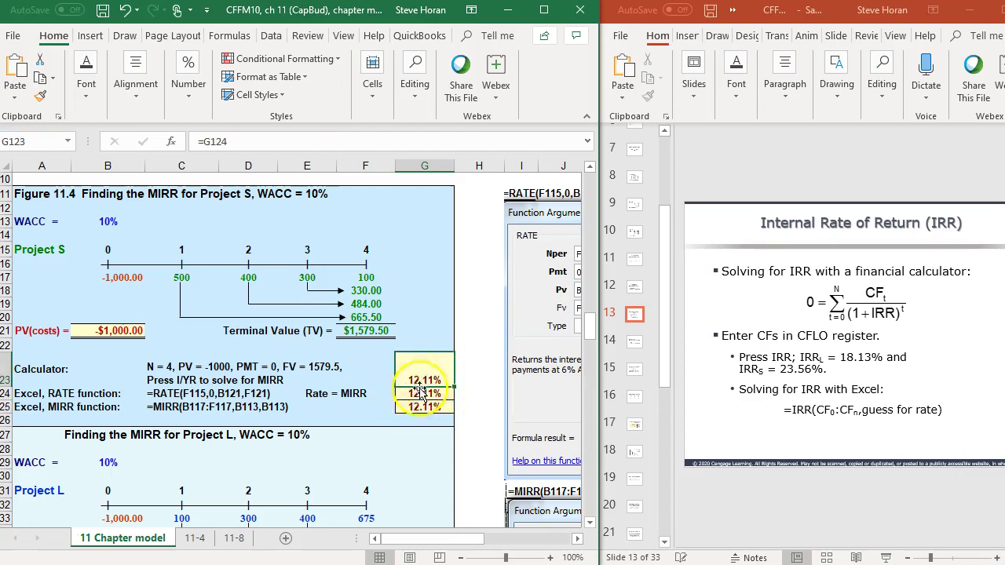
{"action": "left_click", "coordinate": [424, 393]}
{"action": "left_click", "coordinate": [427, 407]}
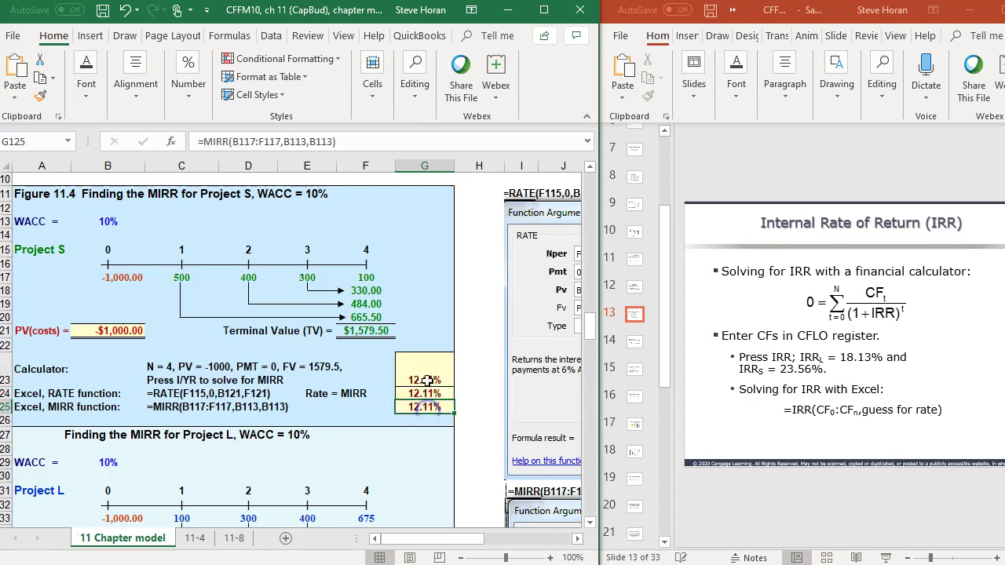
{"action": "left_click", "coordinate": [424, 380]}
{"action": "left_click", "coordinate": [421, 395]}
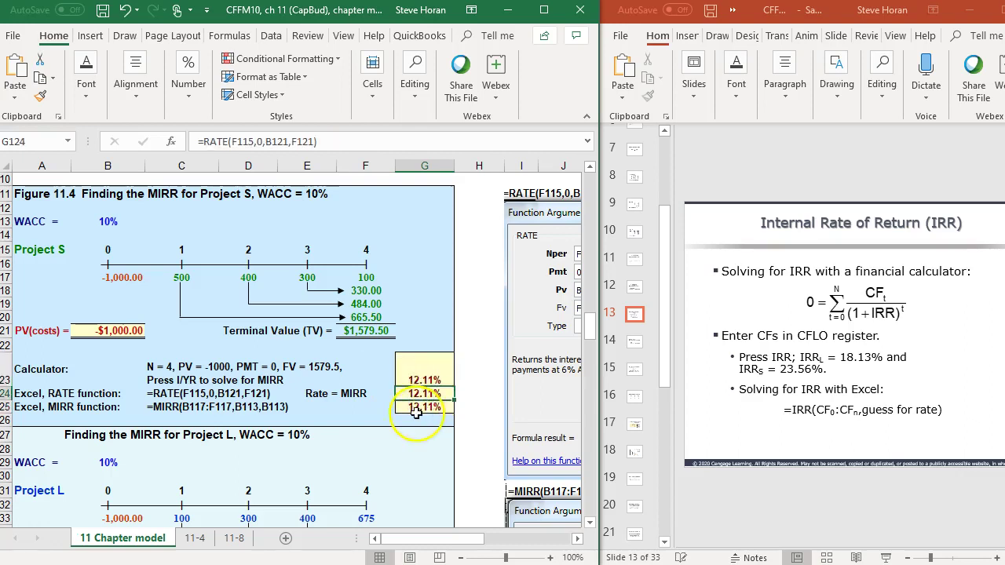
{"action": "left_click", "coordinate": [417, 413]}
- Look over Project L's MIRR section and return to Project S's MIRR calculation in Figure 11.4
{"action": "scroll", "coordinate": [417, 413], "scroll_direction": "down", "scroll_amount": 6}
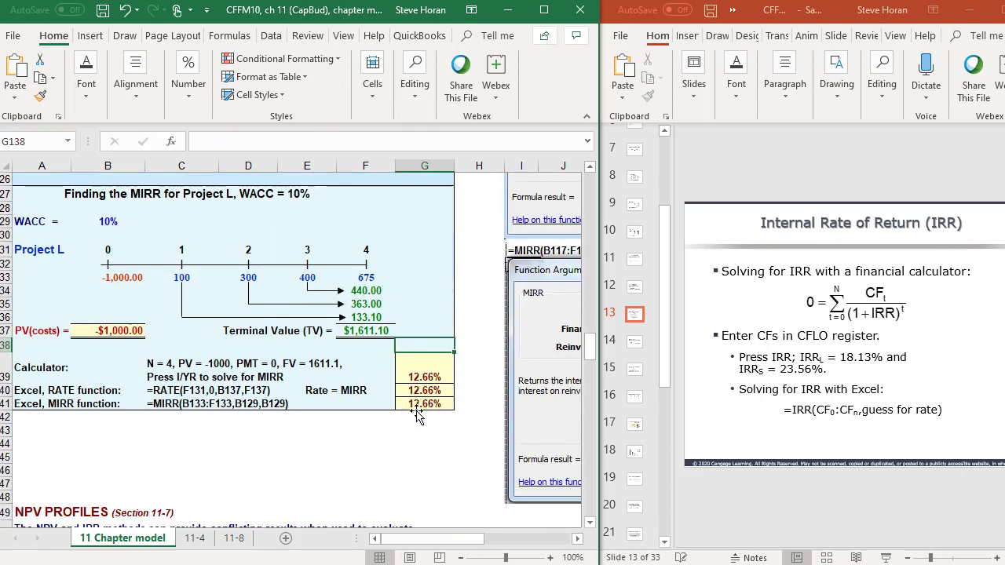
{"action": "scroll", "coordinate": [416, 413], "scroll_direction": "up", "scroll_amount": 1}
{"action": "left_click", "coordinate": [417, 413]}
{"action": "scroll", "coordinate": [417, 413], "scroll_direction": "up", "scroll_amount": 1}
{"action": "scroll", "coordinate": [415, 404], "scroll_direction": "up", "scroll_amount": 3}
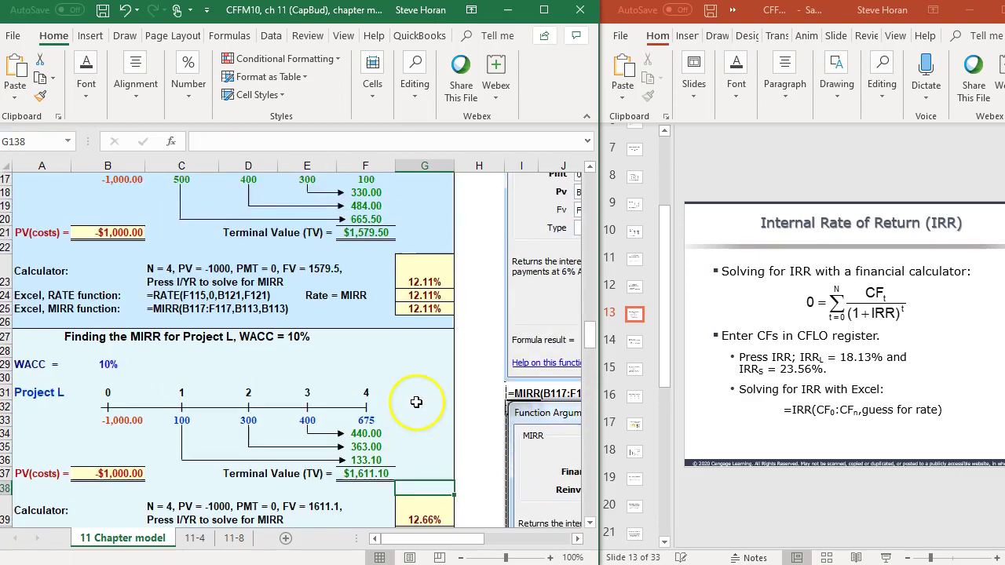
{"action": "scroll", "coordinate": [412, 397], "scroll_direction": "up", "scroll_amount": 3}
{"action": "scroll", "coordinate": [424, 432], "scroll_direction": "down", "scroll_amount": 3}
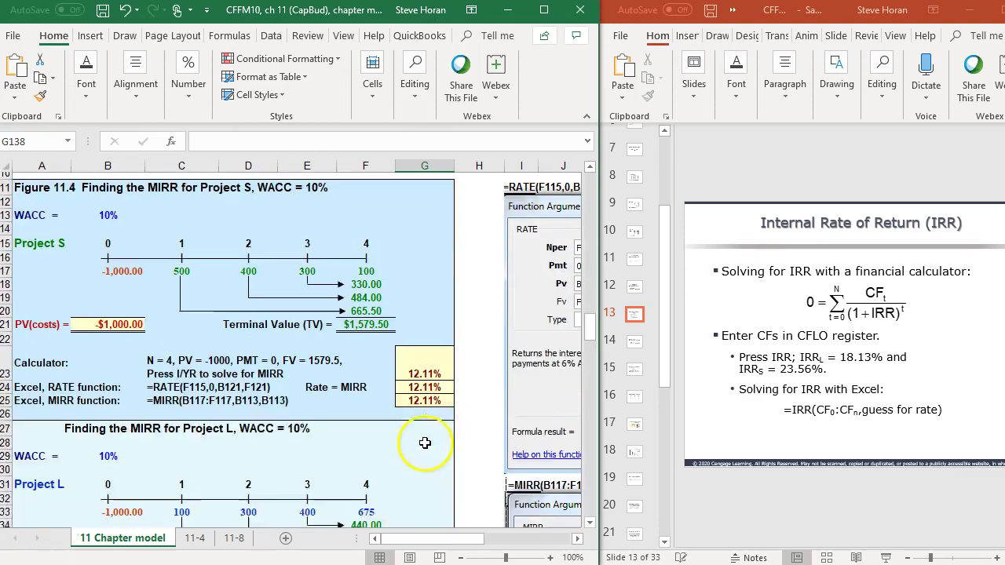
- Examine the cash flow range and the finance and reinvestment rate references in Project S's MIRR formula in G125
{"action": "left_click", "coordinate": [440, 398]}
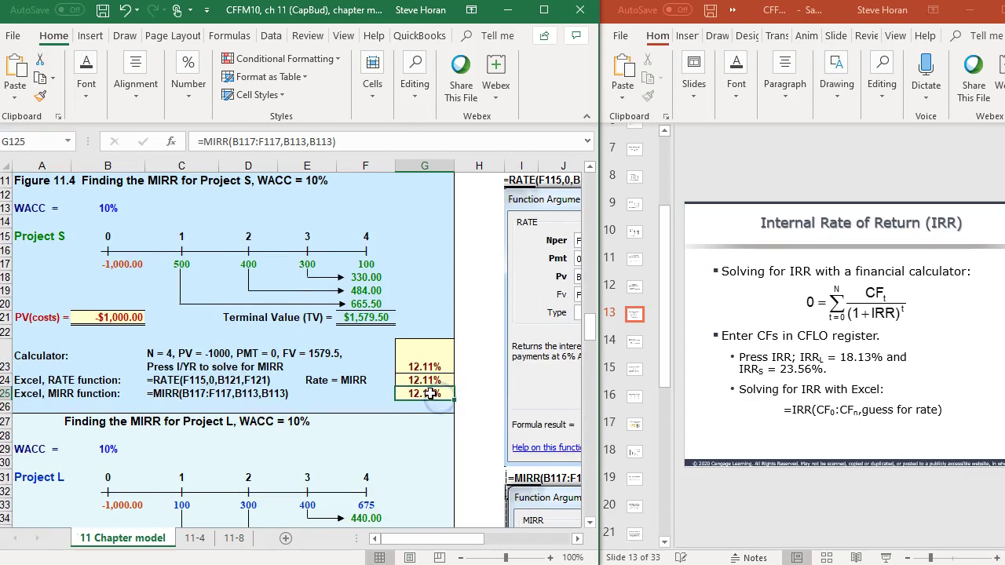
{"action": "double_click", "coordinate": [431, 393]}
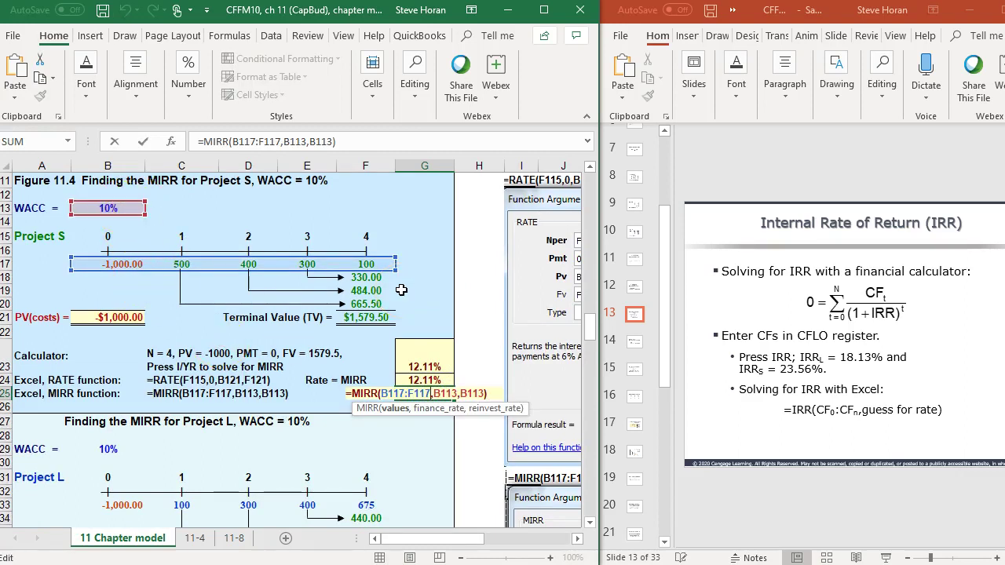
{"action": "key", "text": "Return"}
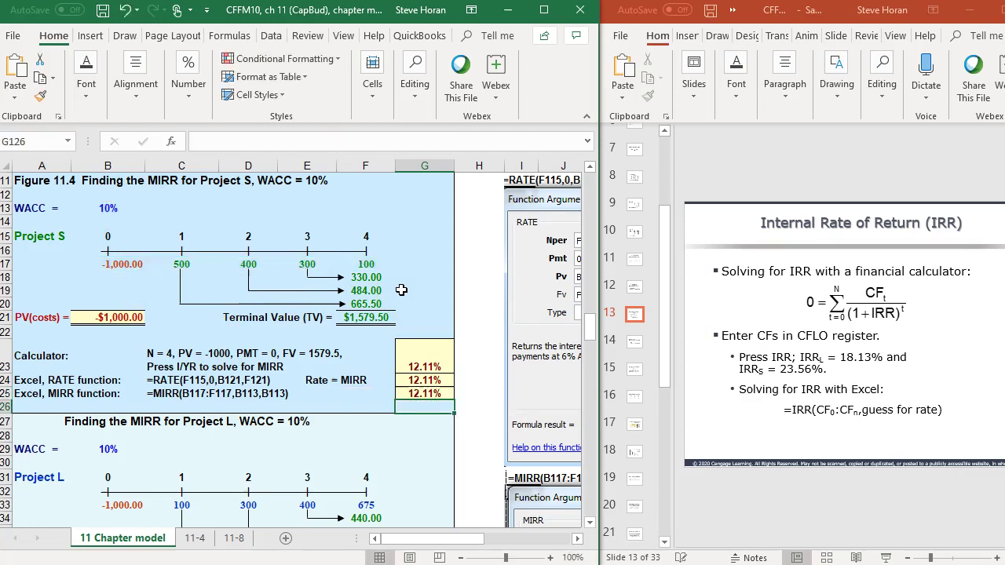
- Switch to the PowerPoint deck and show slide 8, "Example", with the cash flows of Projects L and S
{"action": "left_click", "coordinate": [967, 376]}
{"action": "scroll", "coordinate": [967, 377], "scroll_direction": "up", "scroll_amount": 2}
{"action": "scroll", "coordinate": [967, 378], "scroll_direction": "up", "scroll_amount": 3}
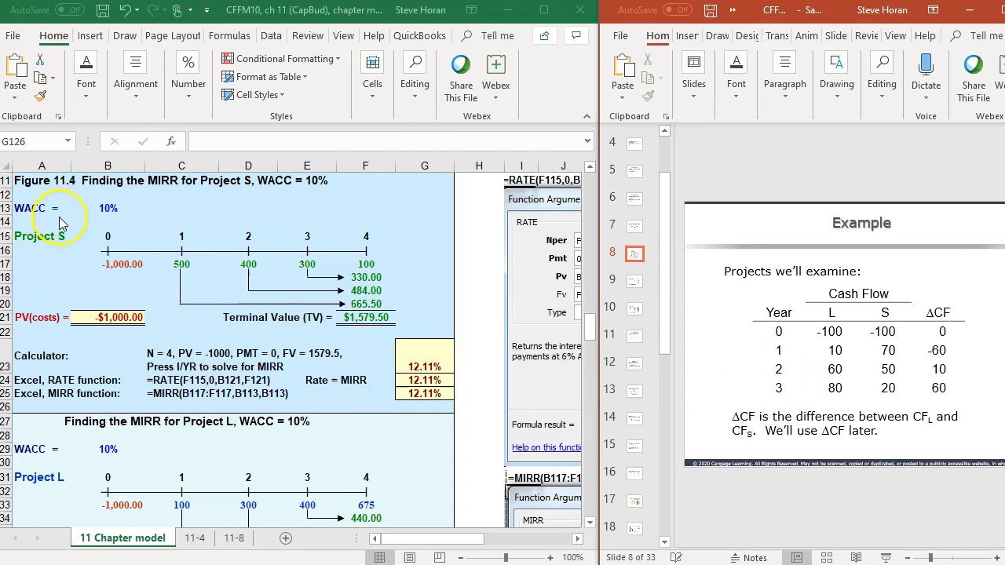
- Return to the Excel workbook and enter Project S's year 0 to 4 cash flows in B117:F117: -100, 70, 50, 20 and 0
{"action": "left_click", "coordinate": [161, 252]}
{"action": "left_click", "coordinate": [100, 207]}
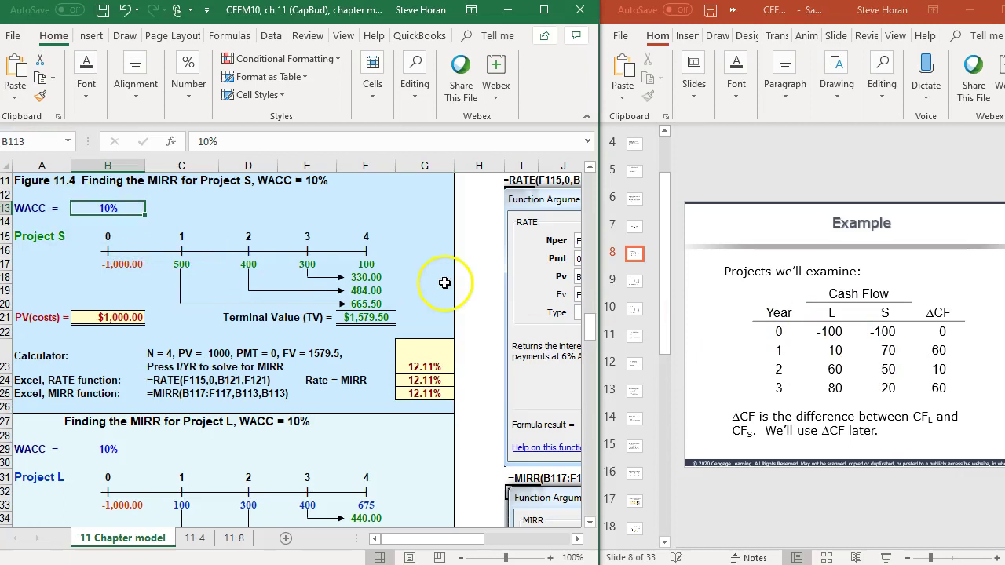
{"action": "left_click", "coordinate": [130, 263]}
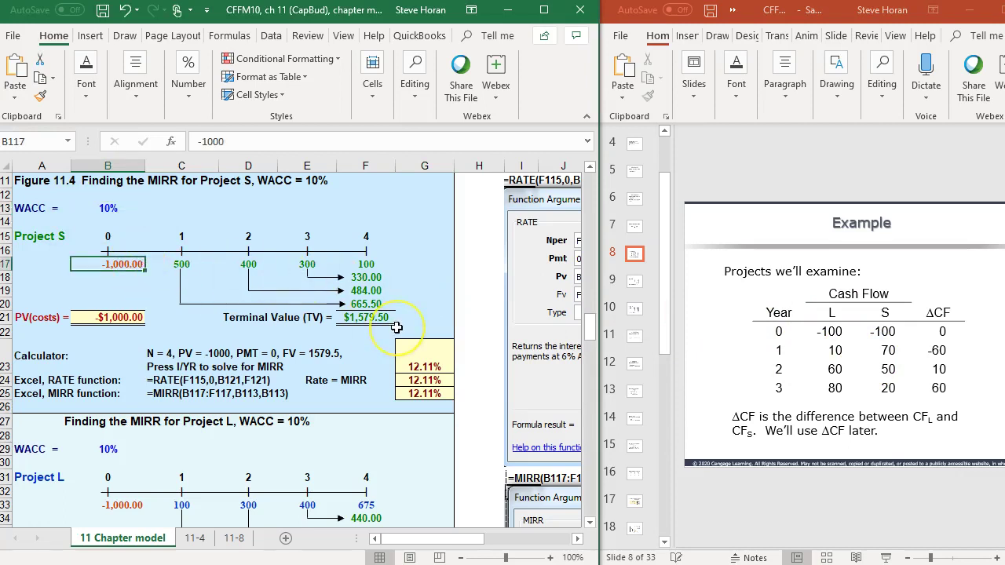
{"action": "type", "text": "-100"}
{"action": "key", "text": "Tab"}
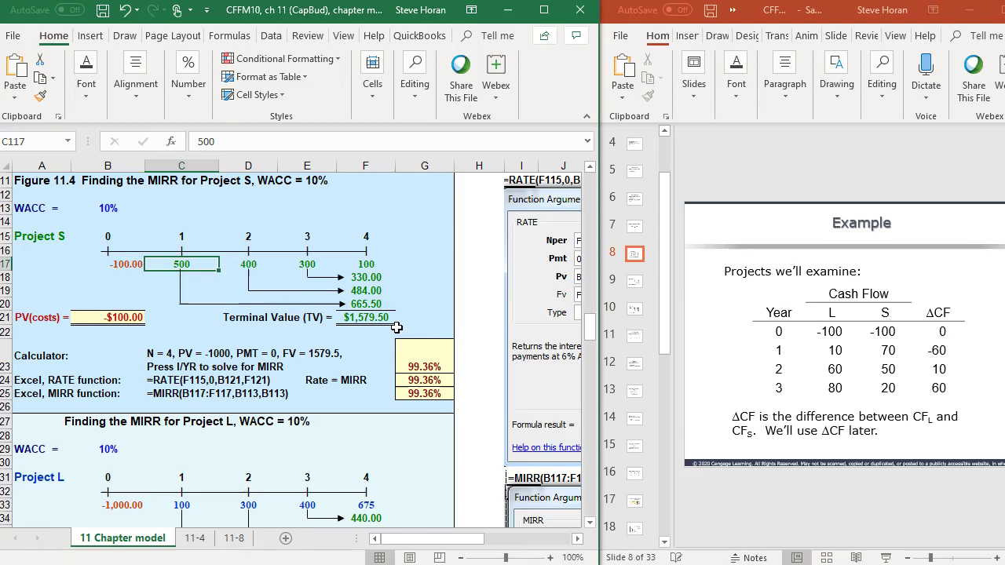
{"action": "type", "text": "70"}
{"action": "key", "text": "Tab"}
{"action": "type", "text": "50"}
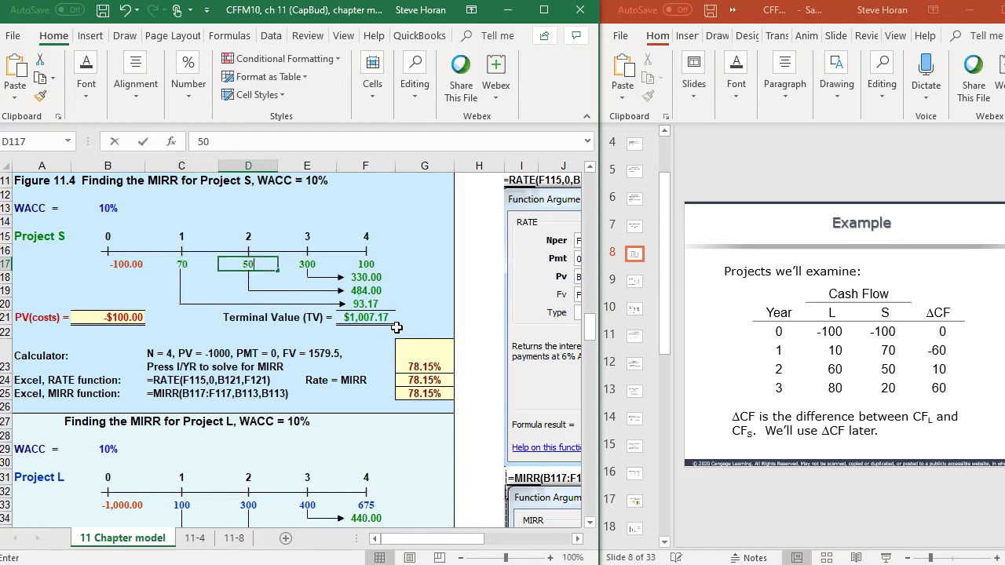
{"action": "key", "text": "Tab"}
{"action": "type", "text": "20"}
{"action": "key", "text": "Tab"}
{"action": "type", "text": "0"}
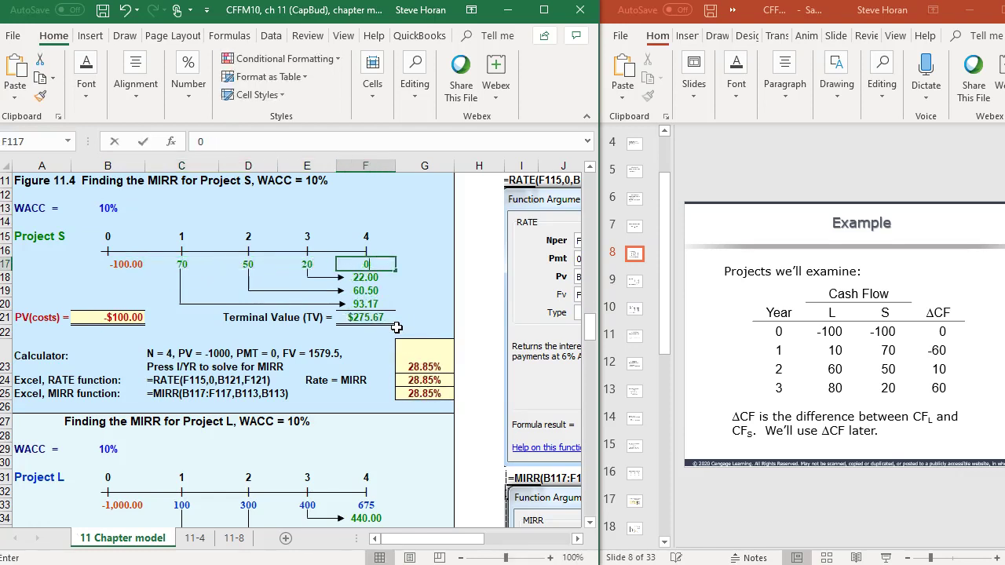
{"action": "key", "text": "Return"}
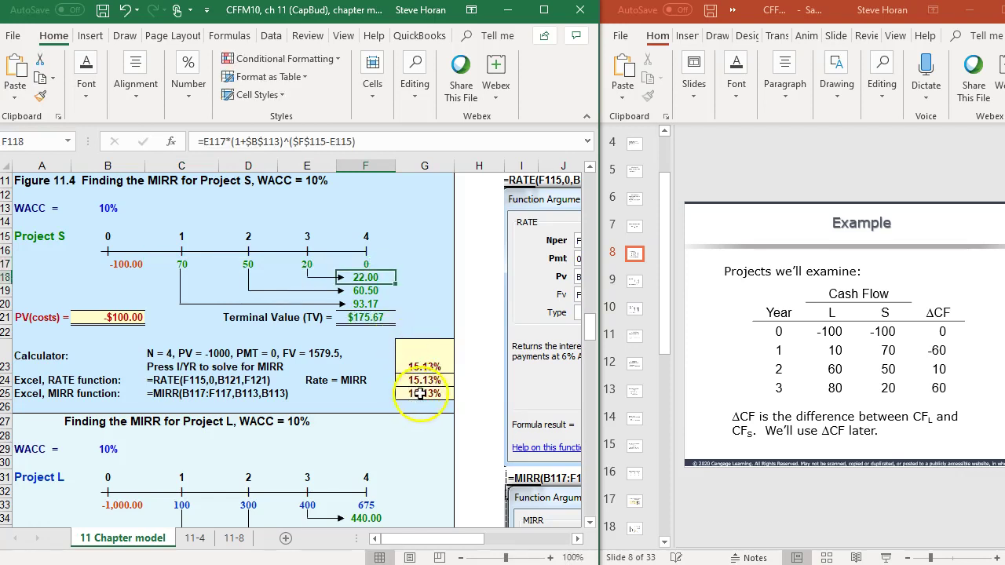
- Shorten the cash flow range in Project S's MIRR formula in G125 to B117:E117, leaving out year 4
{"action": "double_click", "coordinate": [421, 393]}
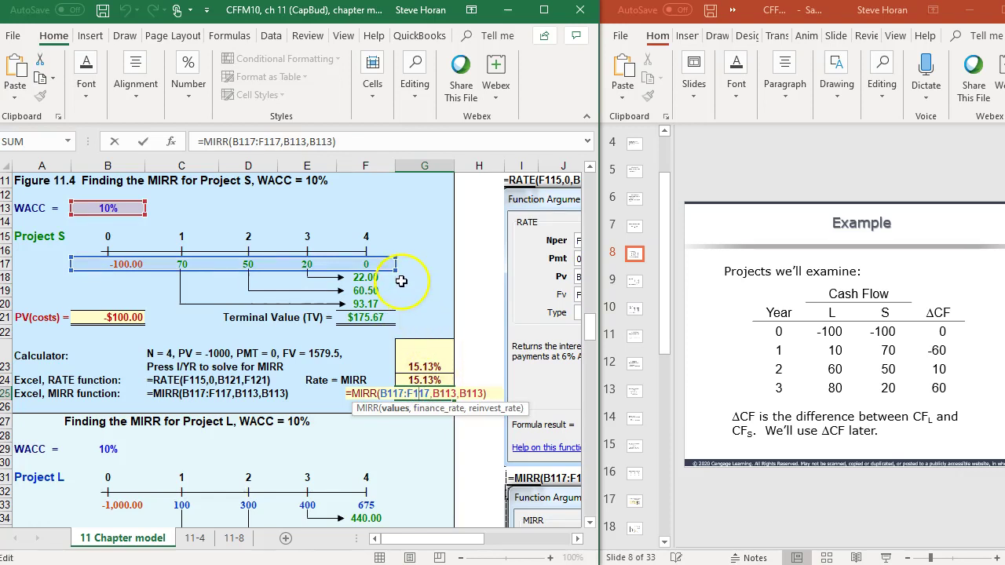
{"action": "left_click_drag", "start_coordinate": [397, 270], "coordinate": [344, 264]}
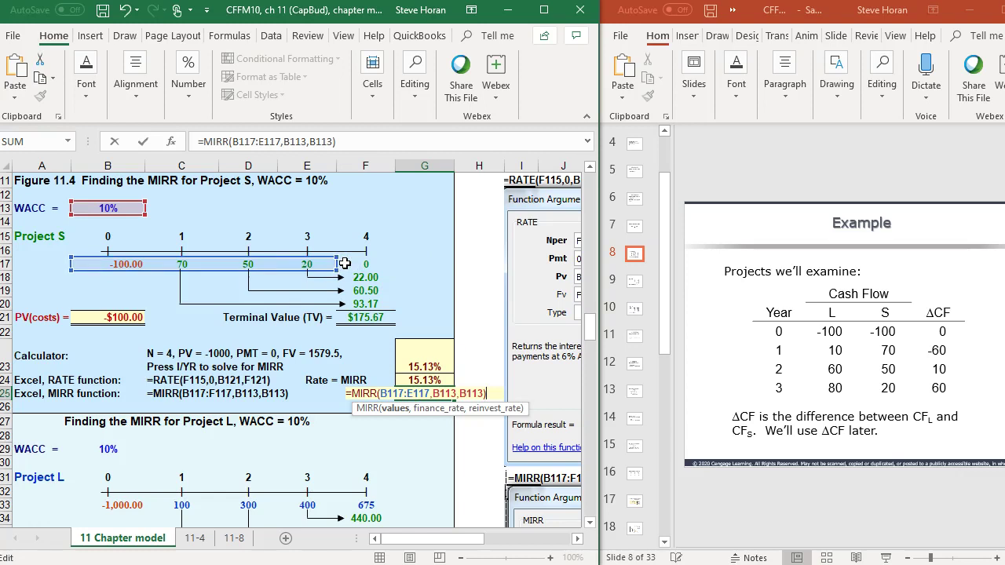
{"action": "key", "text": "Return"}
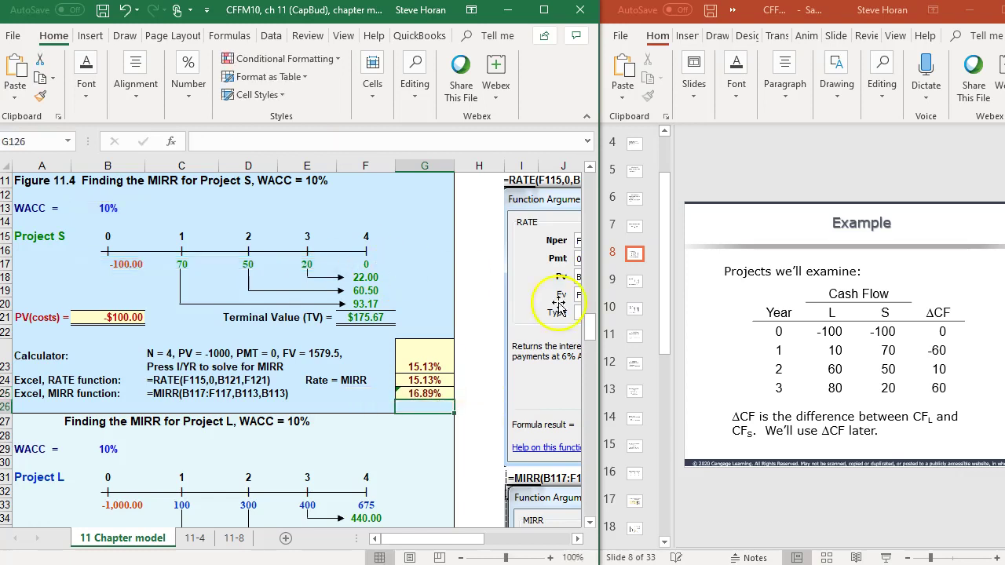
- Switch to the PowerPoint deck and show slide 23, "Calculating MIRR", to compare the MIRR calculation
{"action": "left_click", "coordinate": [786, 372]}
{"action": "scroll", "coordinate": [785, 371], "scroll_direction": "down", "scroll_amount": 4}
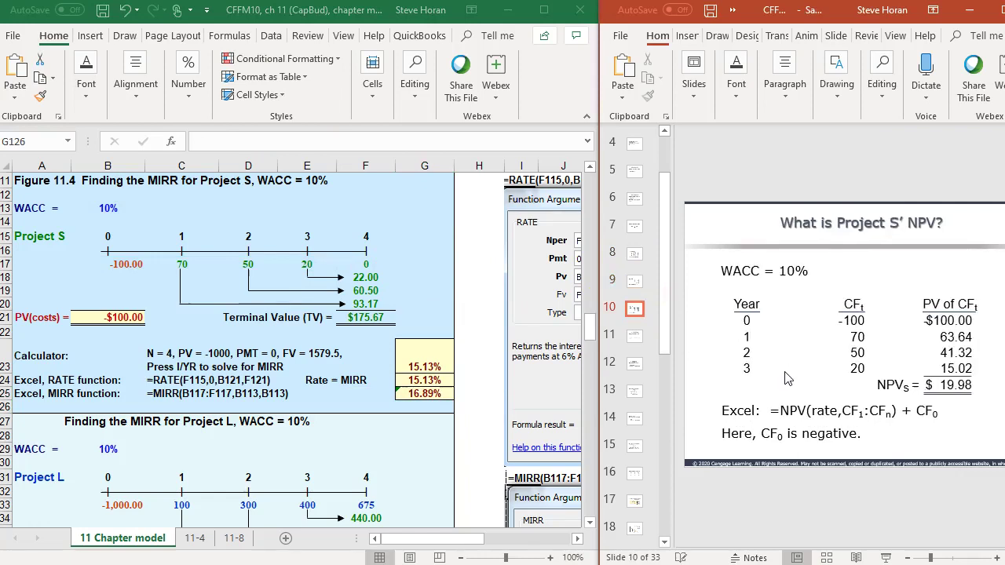
{"action": "scroll", "coordinate": [785, 371], "scroll_direction": "down", "scroll_amount": 4}
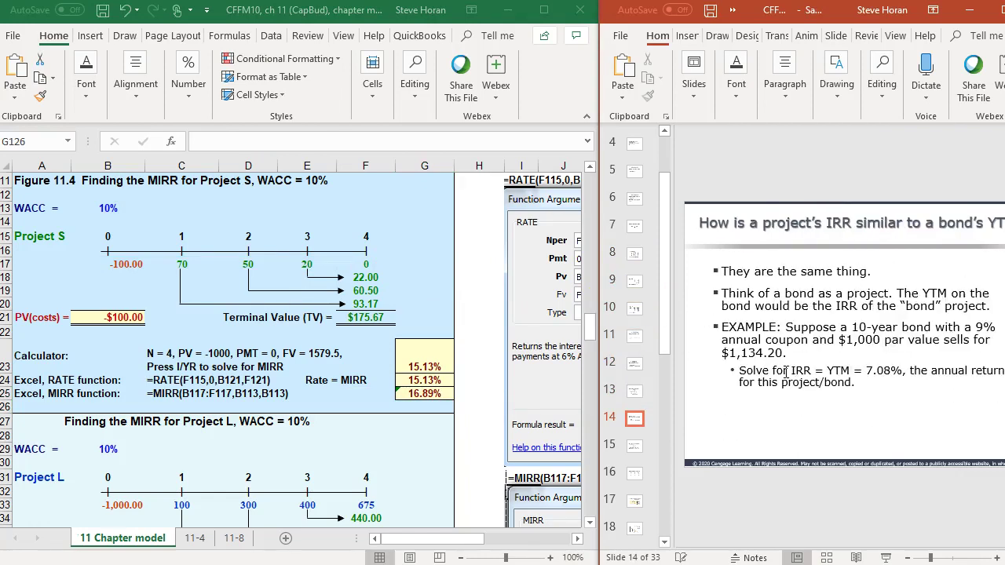
{"action": "scroll", "coordinate": [787, 377], "scroll_direction": "down", "scroll_amount": 4}
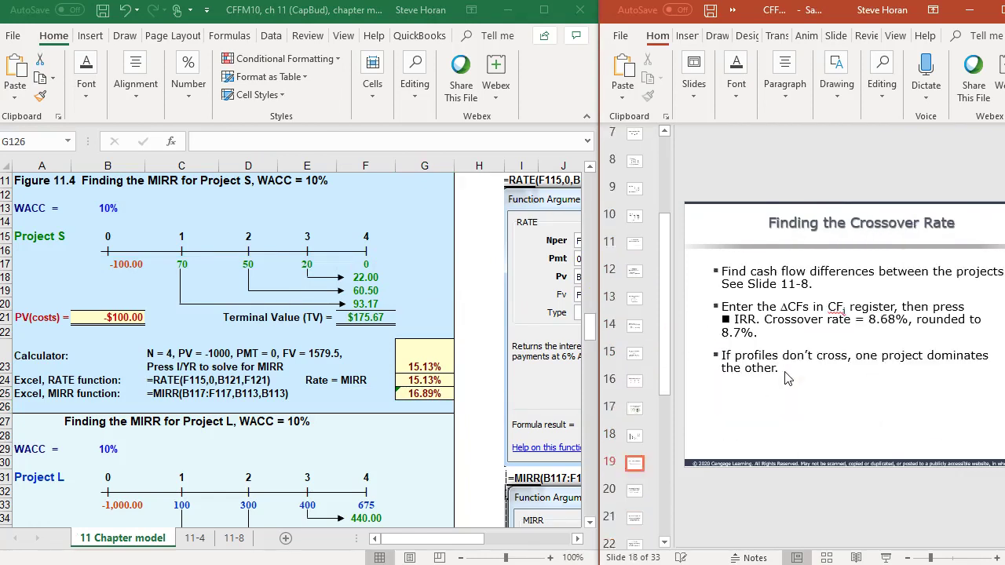
{"action": "scroll", "coordinate": [786, 372], "scroll_direction": "down", "scroll_amount": 3}
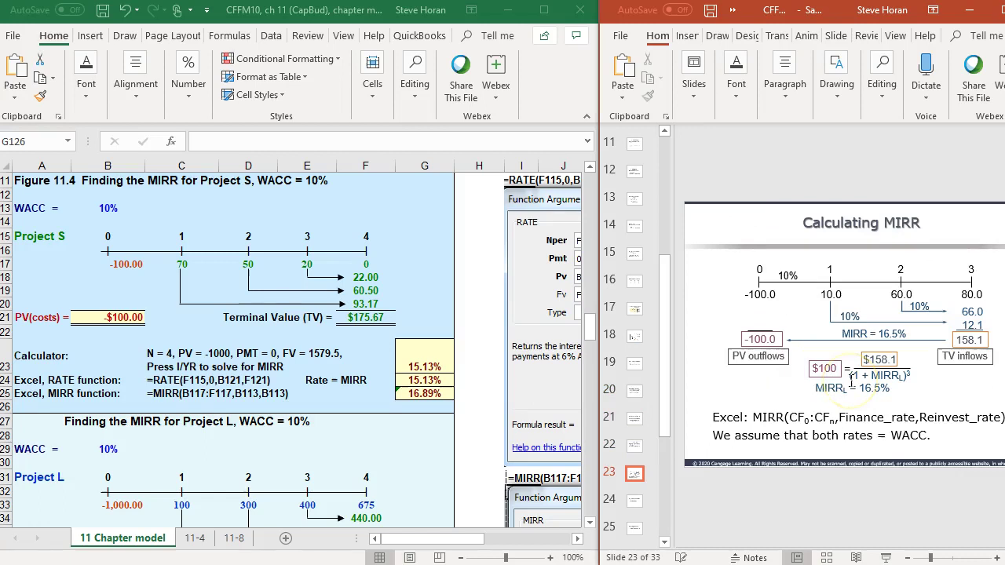
{"action": "scroll", "coordinate": [851, 380], "scroll_direction": "down", "scroll_amount": 1}
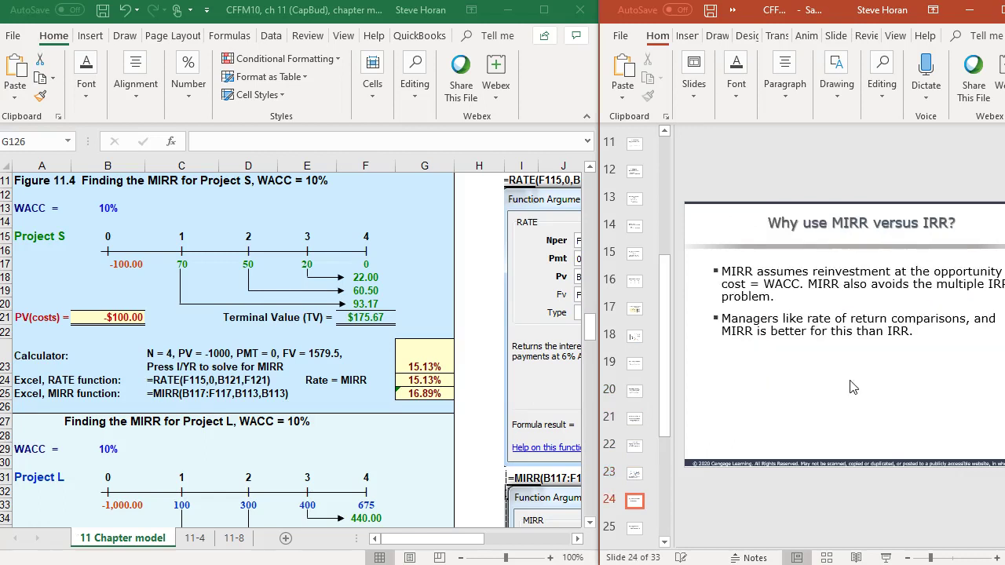
{"action": "scroll", "coordinate": [853, 386], "scroll_direction": "up", "scroll_amount": 1}
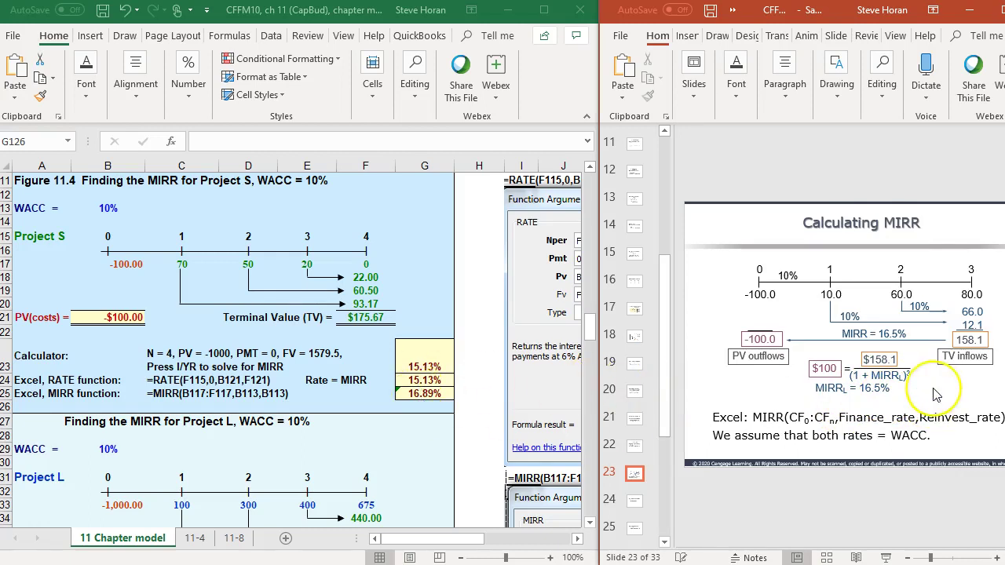
- Replace the year 1 to 3 cash flows in C117:E117 with the MIRR slide's values 10, 60 and 80
{"action": "scroll", "coordinate": [935, 395], "scroll_direction": "down", "scroll_amount": 1}
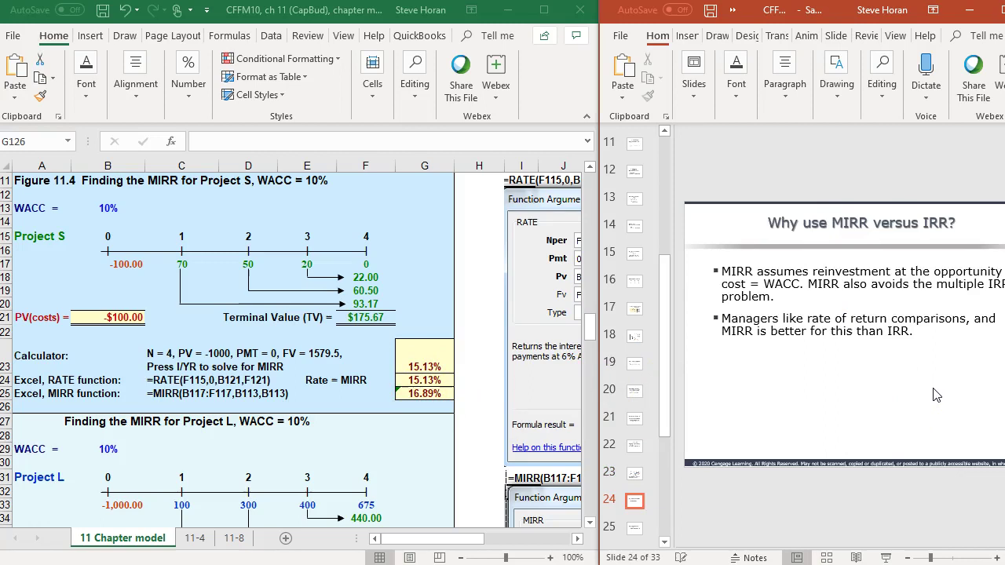
{"action": "scroll", "coordinate": [936, 395], "scroll_direction": "up", "scroll_amount": 2}
{"action": "scroll", "coordinate": [935, 395], "scroll_direction": "down", "scroll_amount": 1}
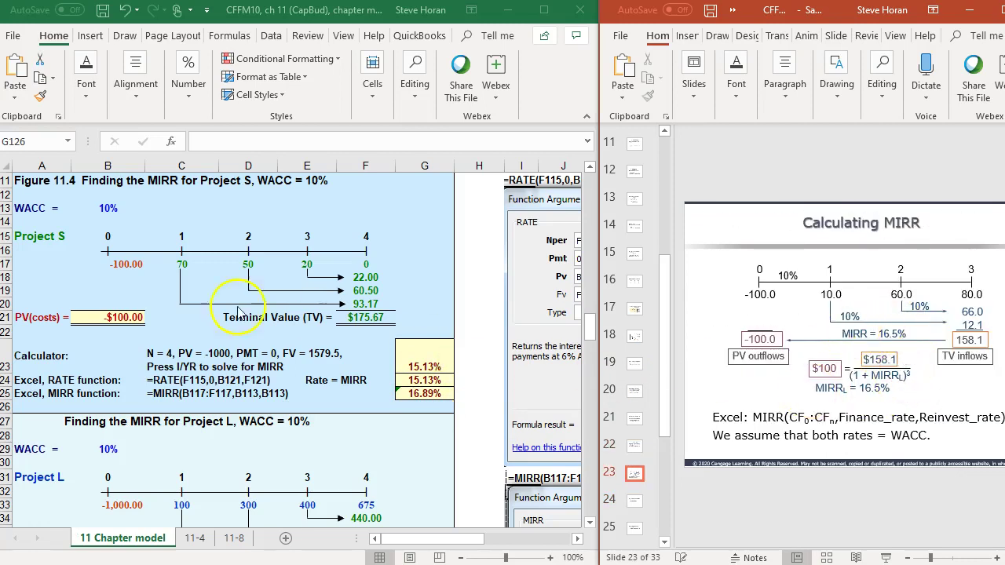
{"action": "left_click", "coordinate": [177, 252]}
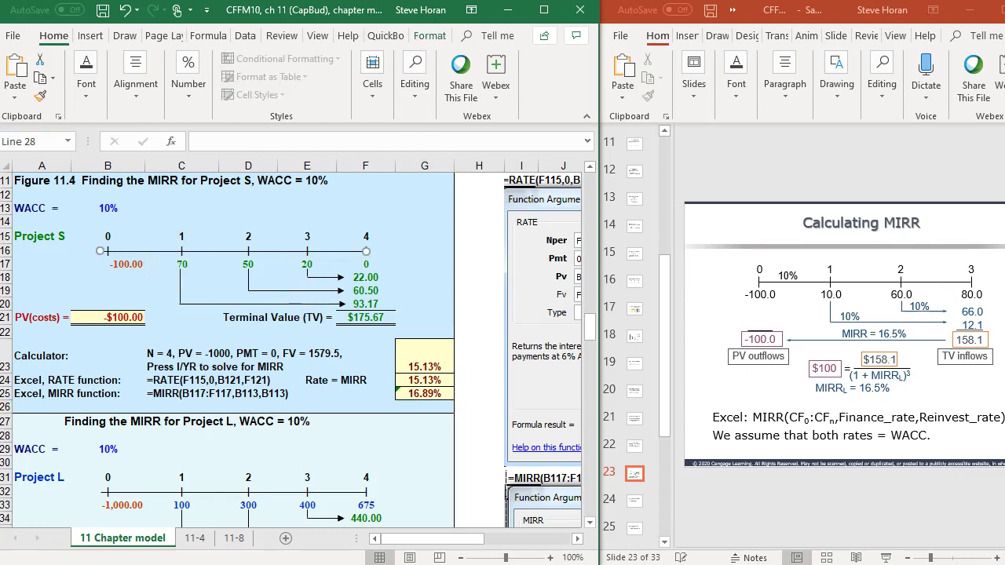
{"action": "left_click", "coordinate": [193, 264]}
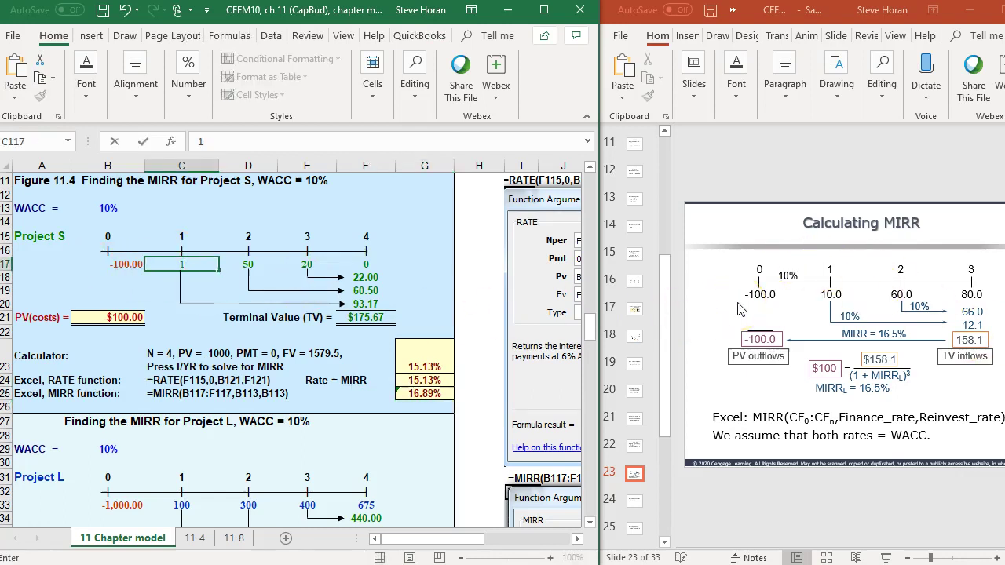
{"action": "type", "text": "10"}
{"action": "key", "text": "Tab"}
{"action": "type", "text": "60"}
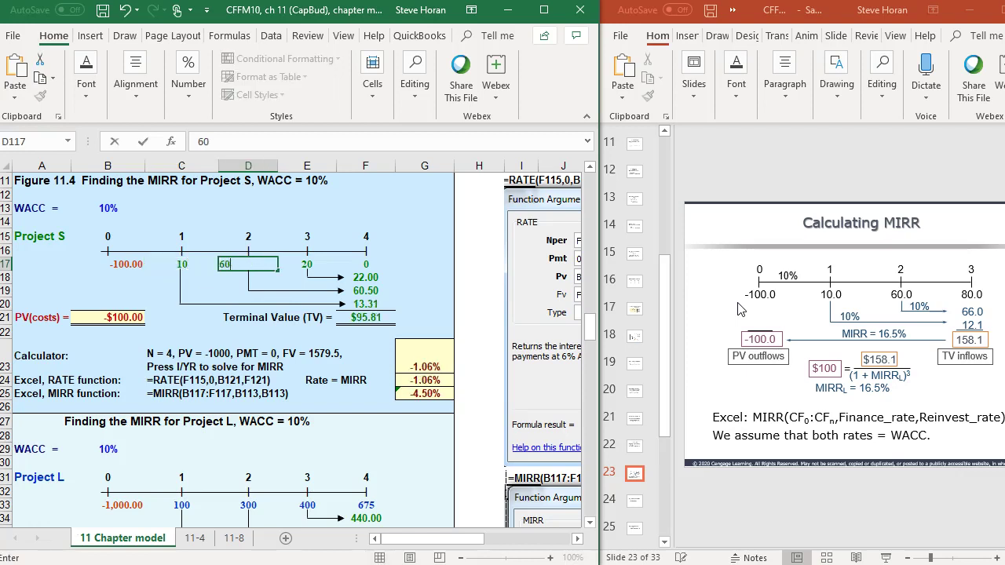
{"action": "key", "text": "Tab"}
{"action": "type", "text": "80"}
{"action": "key", "text": "Return"}
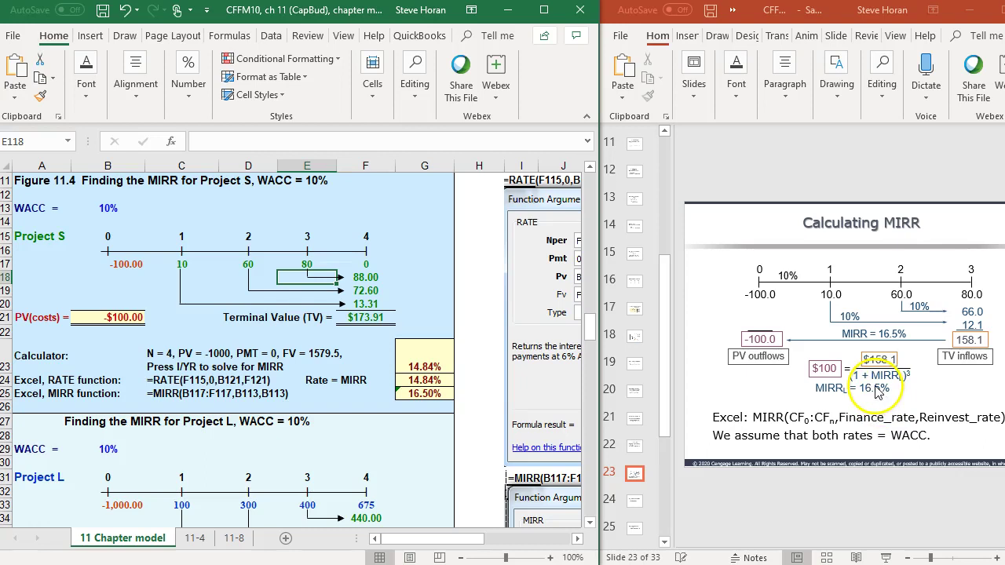
- Inspect the MIRR formula in G125 to check which cash flow range and rate cells it uses
{"action": "double_click", "coordinate": [437, 394]}
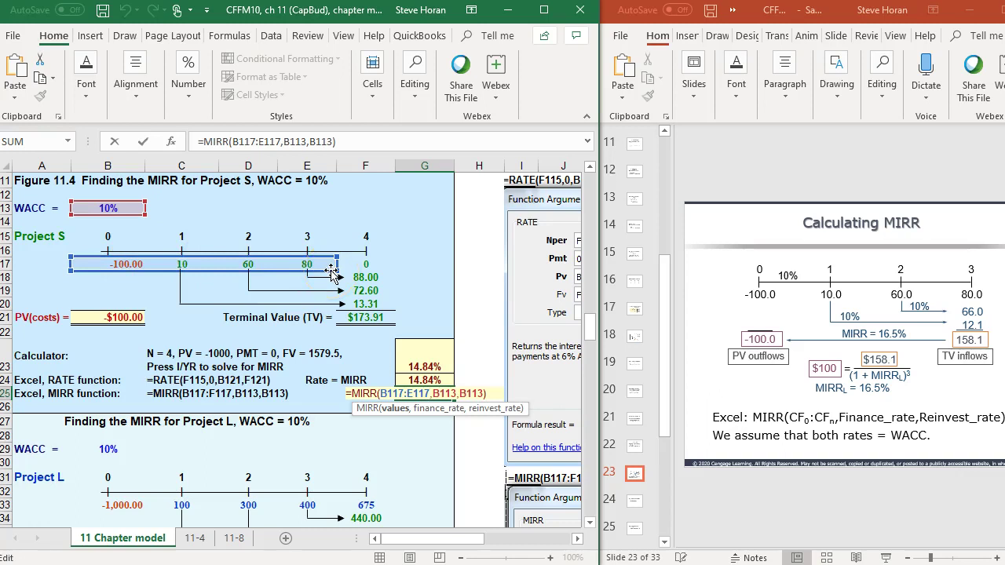
{"action": "key", "text": "Return"}
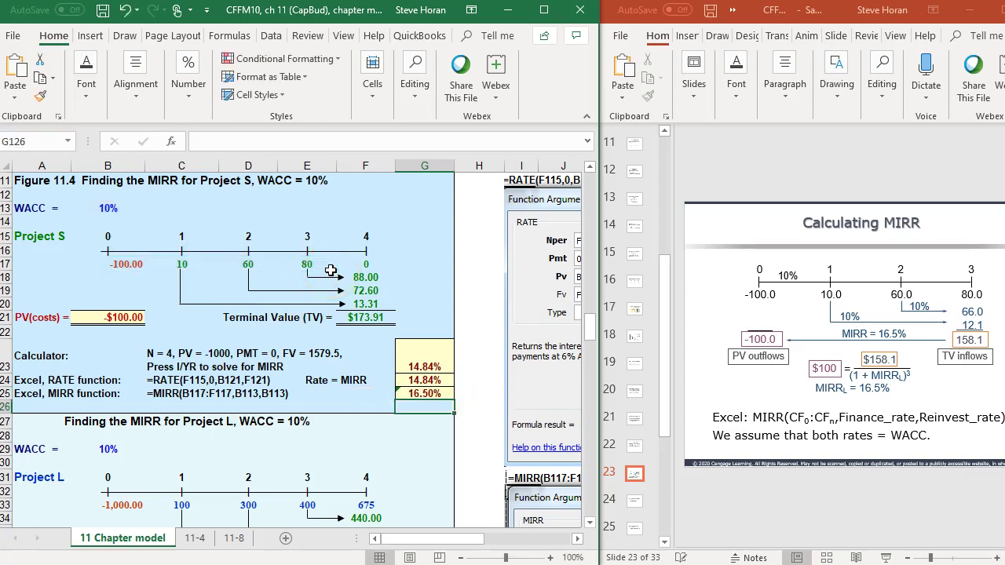
{"action": "double_click", "coordinate": [424, 393]}
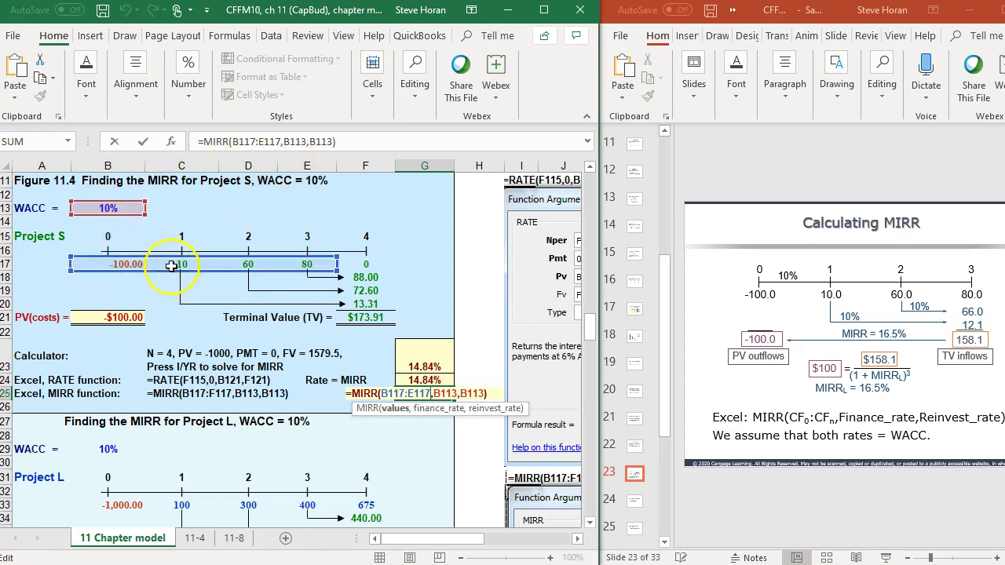
{"action": "key", "text": "Return"}
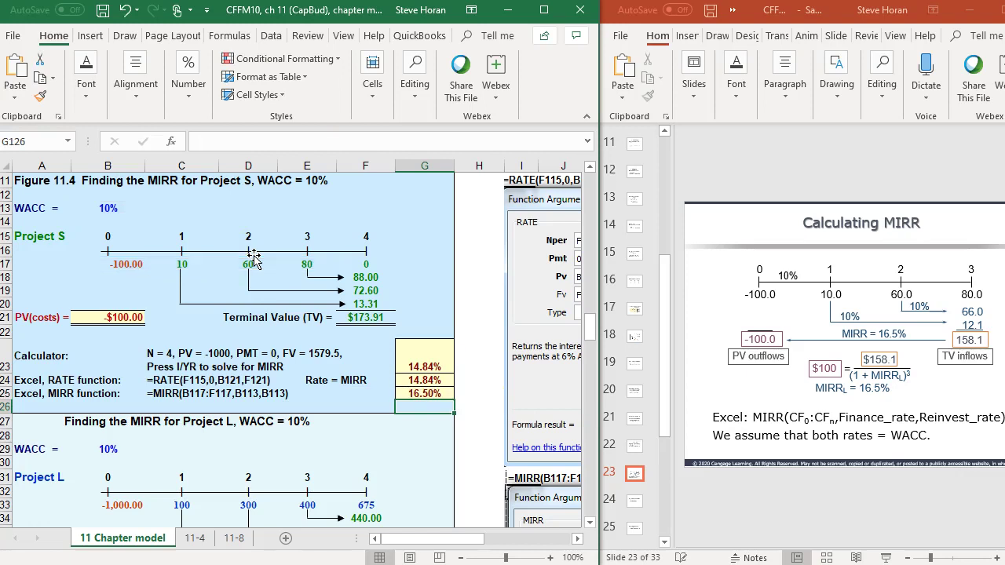
{"action": "left_click", "coordinate": [421, 390]}
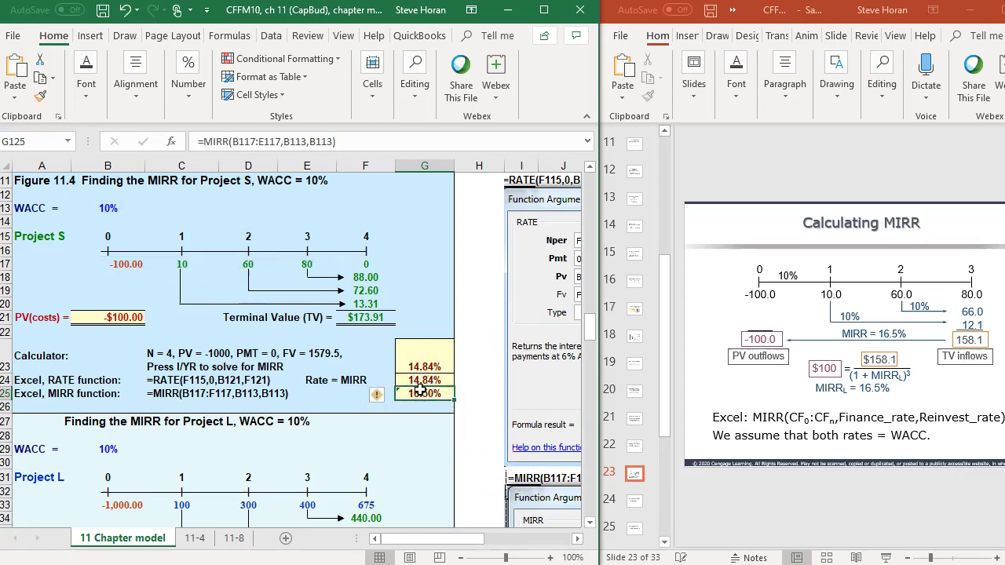
- In Figure 11.7, enter Project L's payback cash flows -100, 10, 60 and 80 in D241:G241 and clear year 4 in H241:H242
{"action": "scroll", "coordinate": [421, 391], "scroll_direction": "down", "scroll_amount": 7}
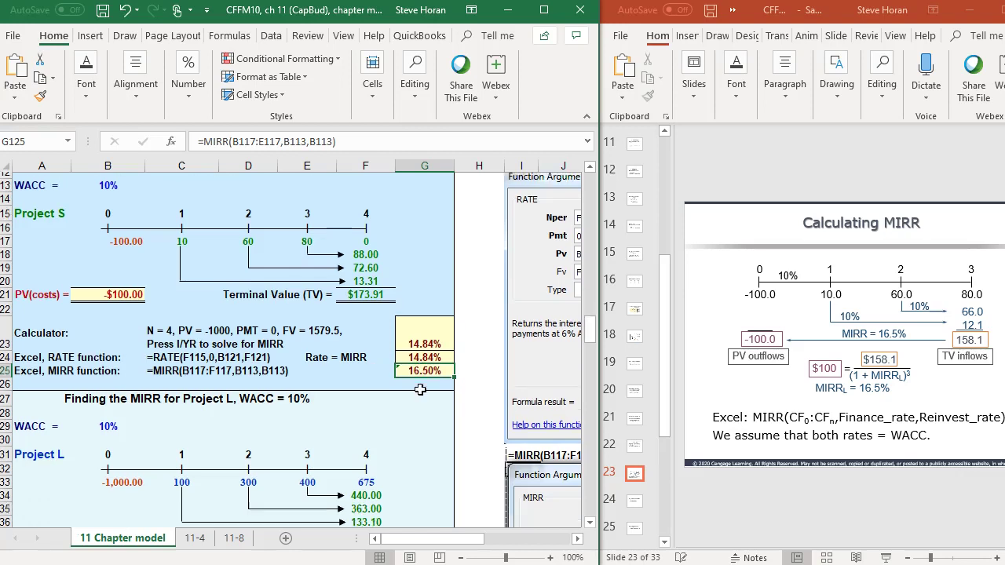
{"action": "scroll", "coordinate": [421, 391], "scroll_direction": "down", "scroll_amount": 17}
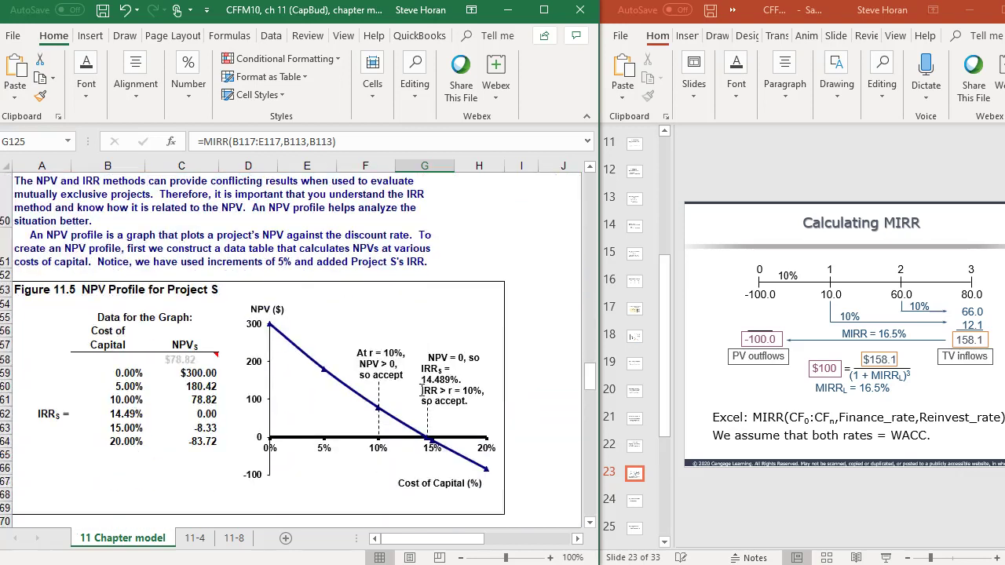
{"action": "scroll", "coordinate": [414, 390], "scroll_direction": "down", "scroll_amount": 13}
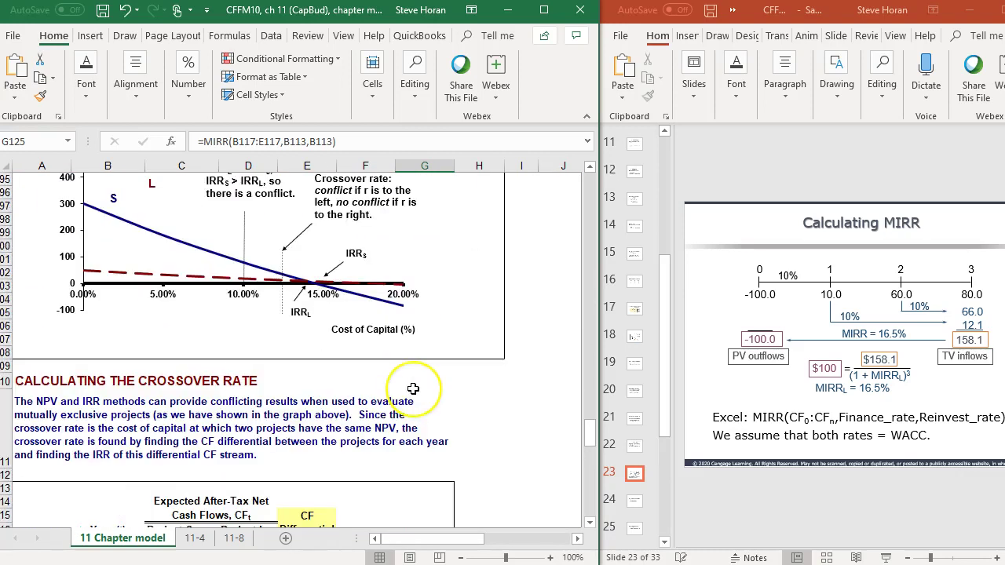
{"action": "scroll", "coordinate": [414, 390], "scroll_direction": "up", "scroll_amount": 2}
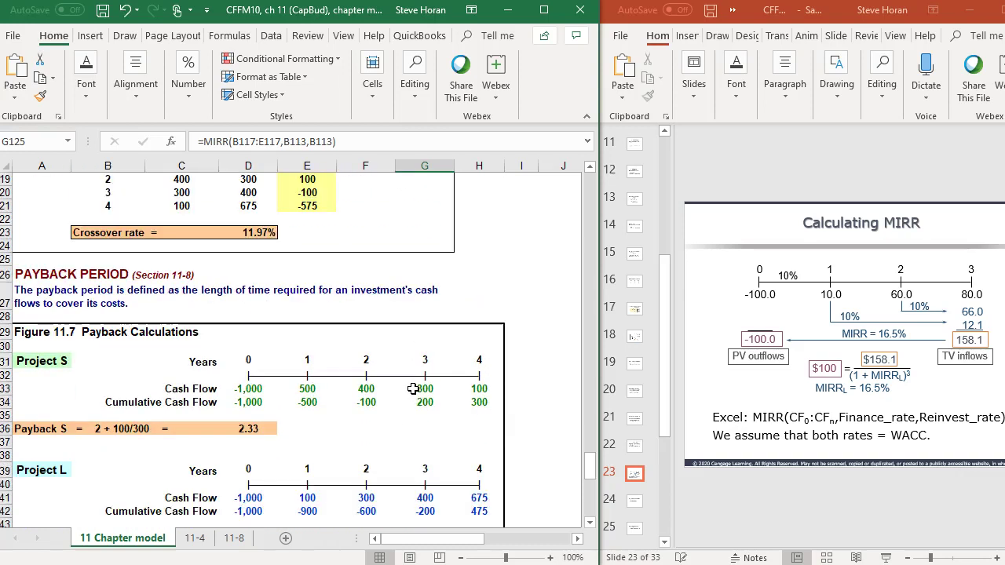
{"action": "scroll", "coordinate": [266, 398], "scroll_direction": "down", "scroll_amount": 1}
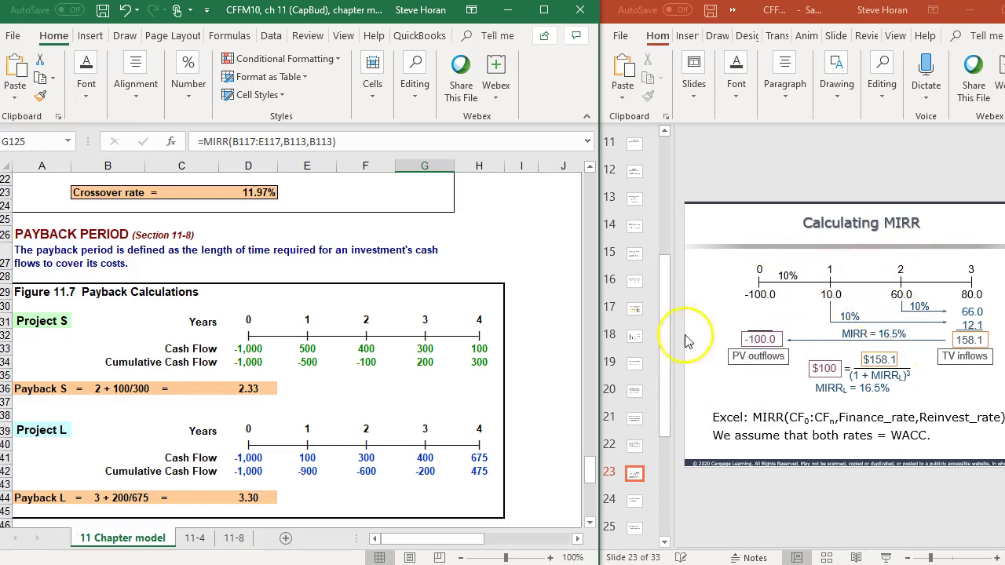
{"action": "left_click", "coordinate": [274, 446]}
{"action": "left_click", "coordinate": [254, 459]}
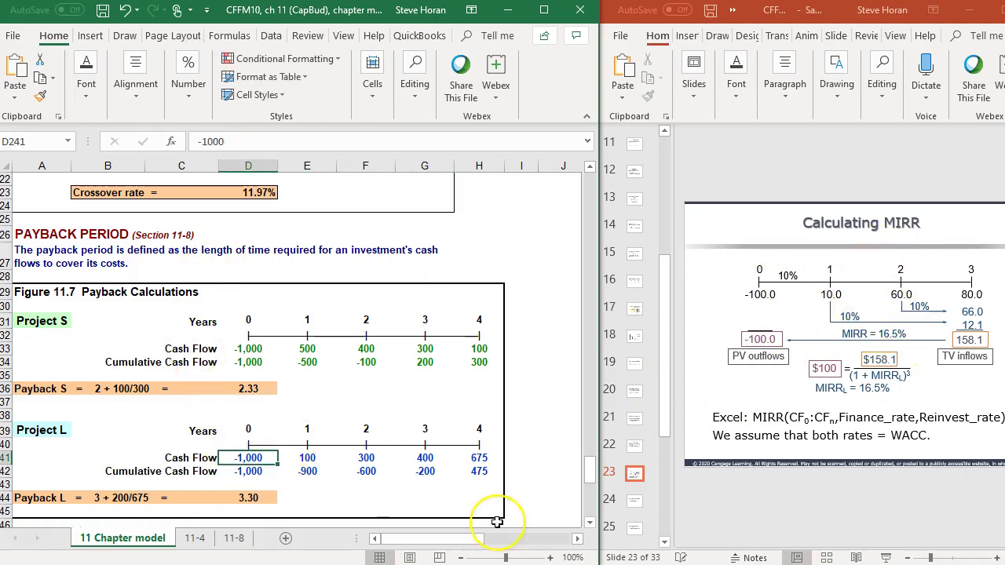
{"action": "type", "text": "-10"}
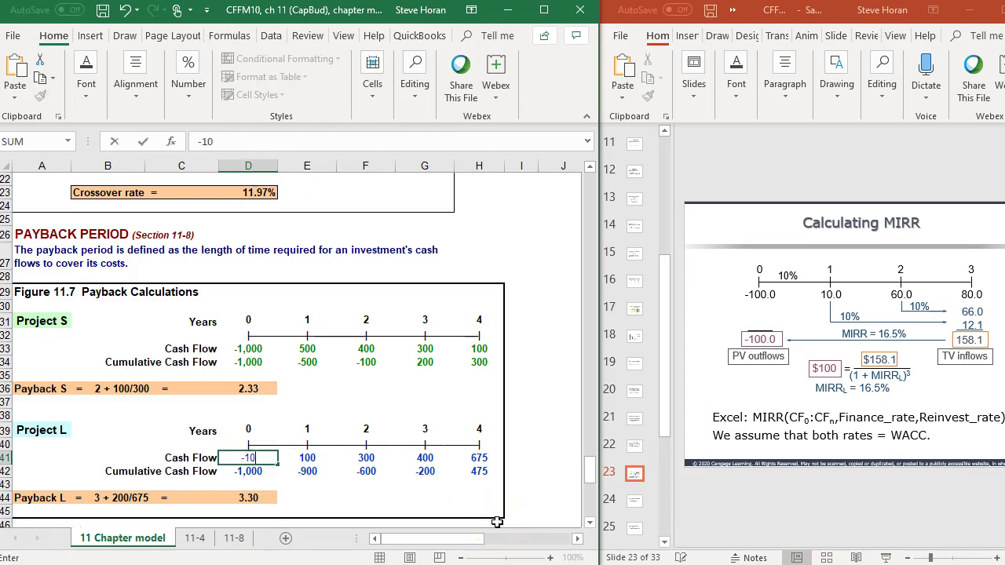
{"action": "type", "text": "0"}
{"action": "key", "text": "Tab"}
{"action": "type", "text": "10"}
{"action": "key", "text": "Tab"}
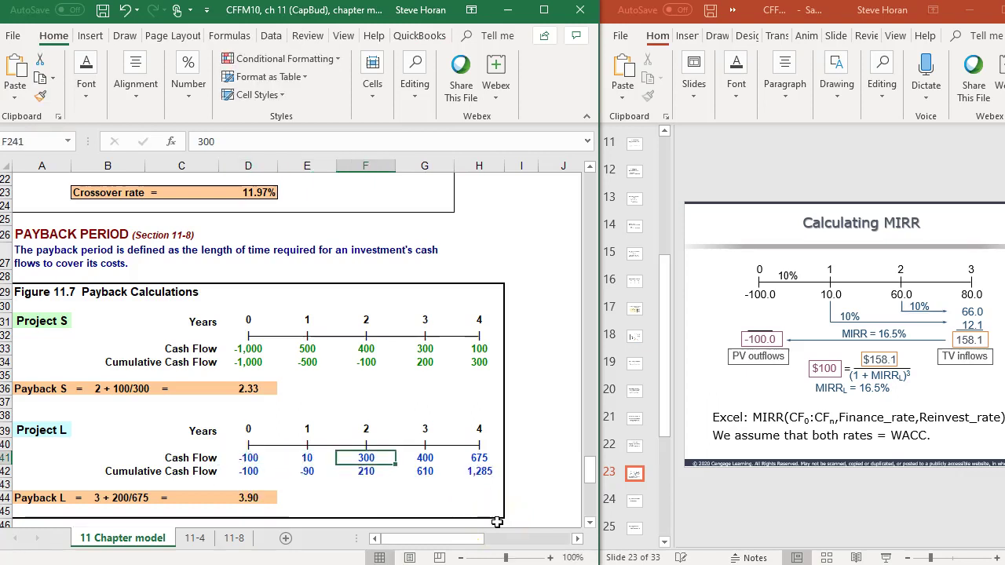
{"action": "type", "text": "60"}
{"action": "key", "text": "Tab"}
{"action": "type", "text": "8"}
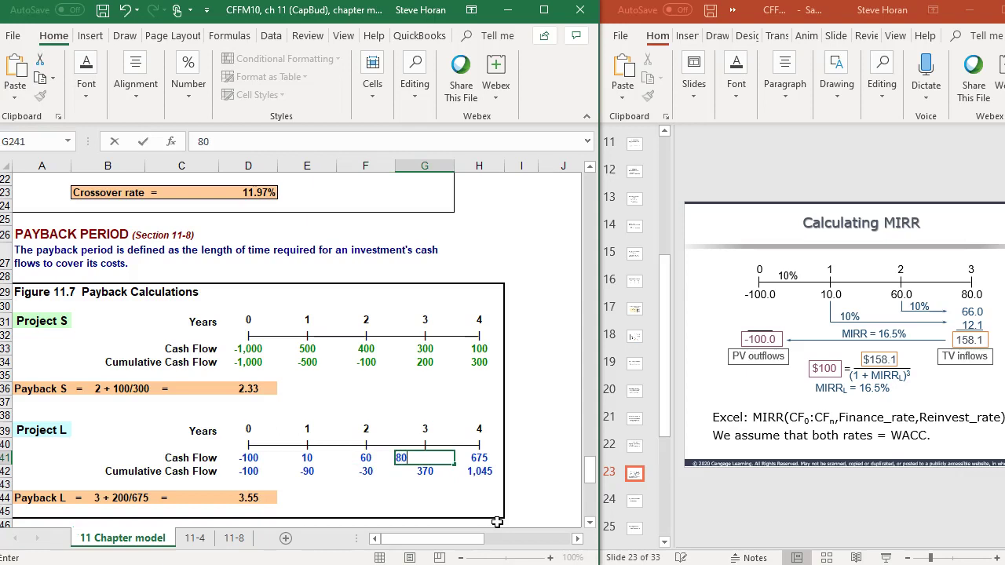
{"action": "key", "text": "Tab"}
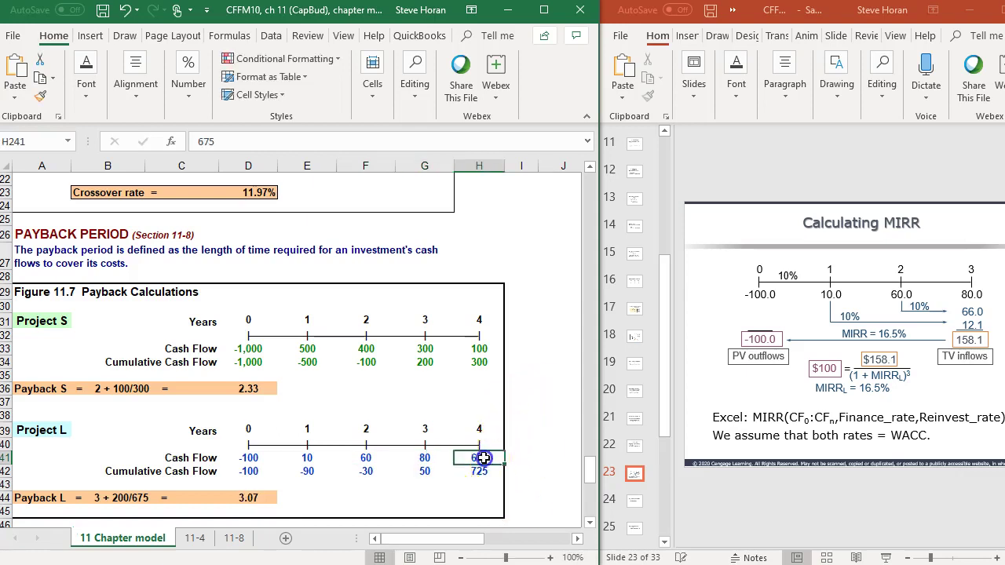
{"action": "left_click_drag", "start_coordinate": [483, 457], "coordinate": [482, 469]}
{"action": "key", "text": "Delete"}
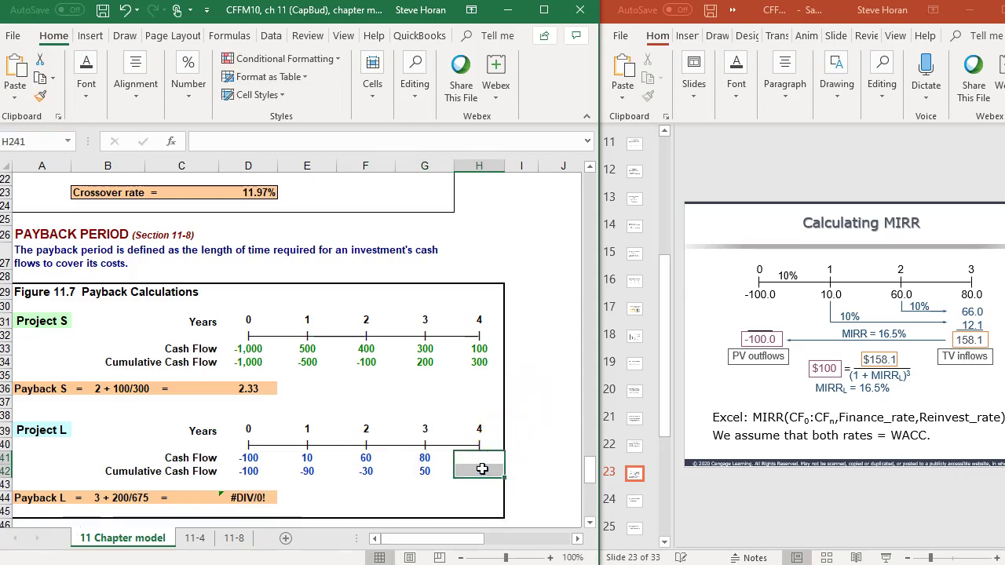
- Repoint Project L's payback formula in D244 to year 2 so it reads =F239+ABS(F242)/G241, and review its references
{"action": "scroll", "coordinate": [402, 442], "scroll_direction": "down", "scroll_amount": 1}
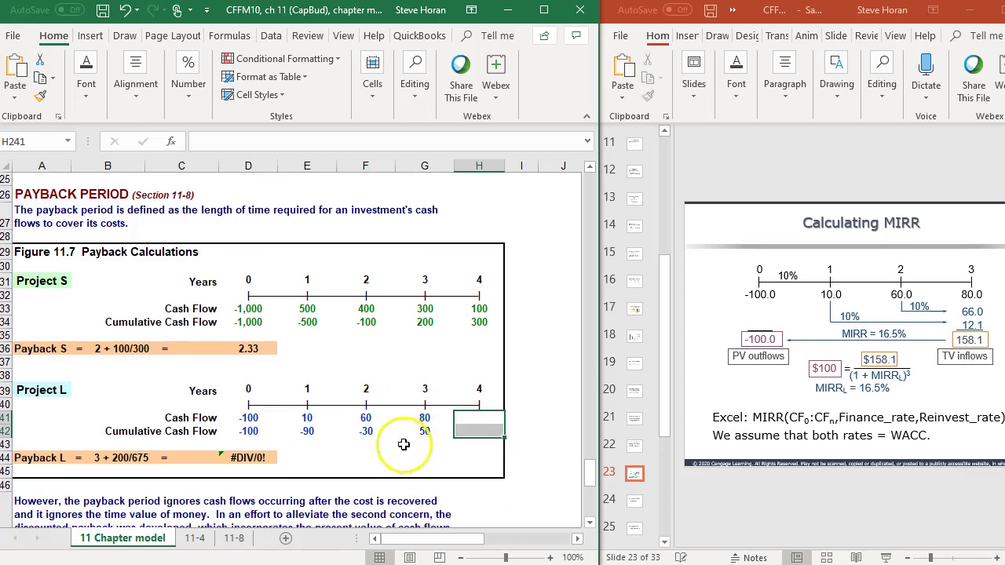
{"action": "left_click", "coordinate": [234, 455]}
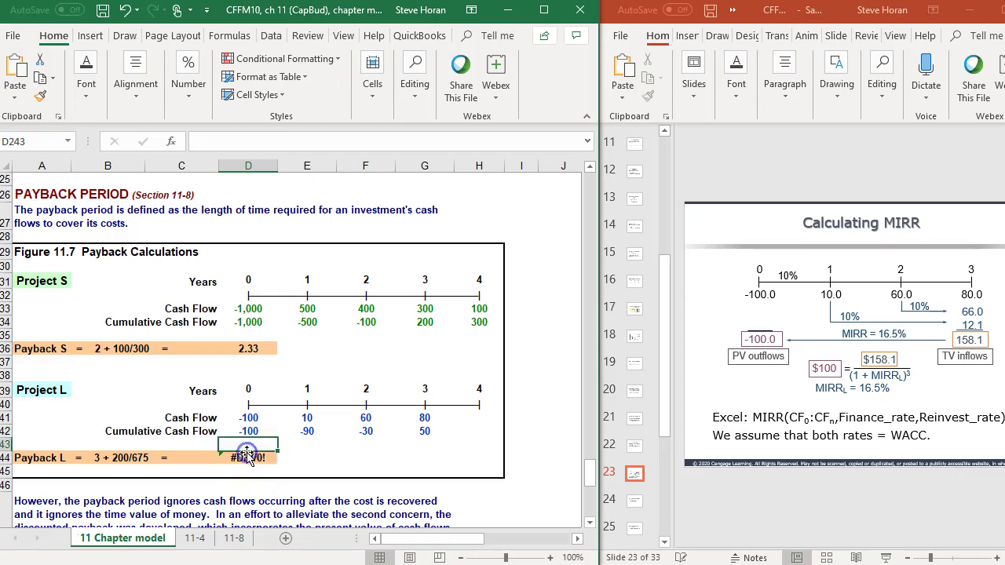
{"action": "double_click", "coordinate": [247, 457]}
{"action": "left_click", "coordinate": [321, 447]}
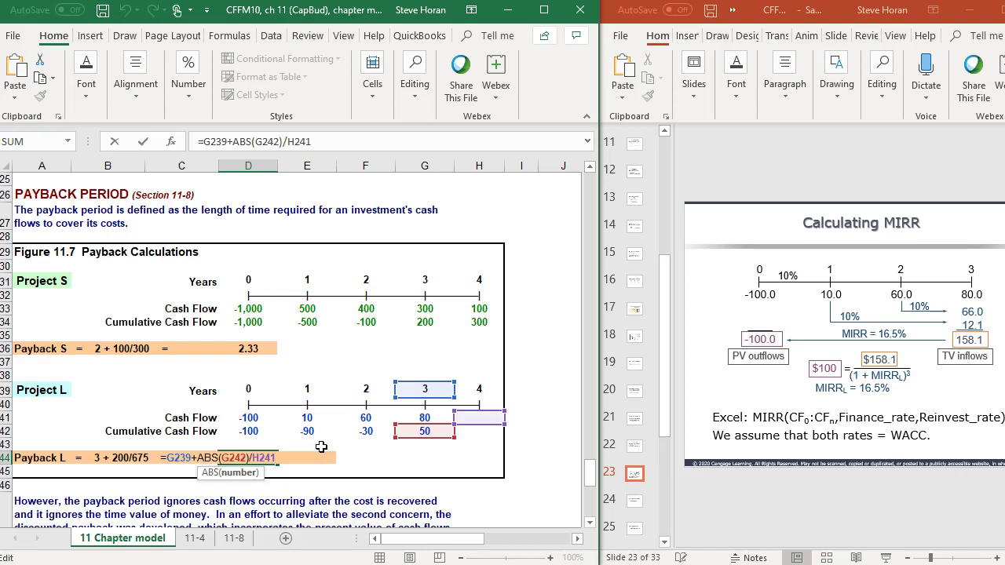
{"action": "left_click", "coordinate": [374, 393]}
{"action": "left_click", "coordinate": [426, 400]}
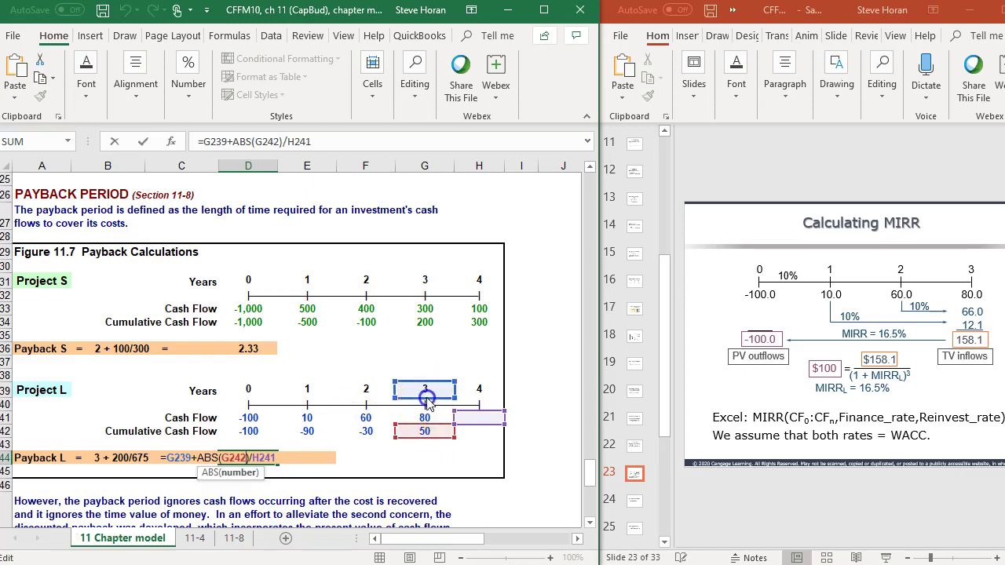
{"action": "left_click_drag", "start_coordinate": [425, 400], "coordinate": [366, 400]}
{"action": "left_click", "coordinate": [487, 416]}
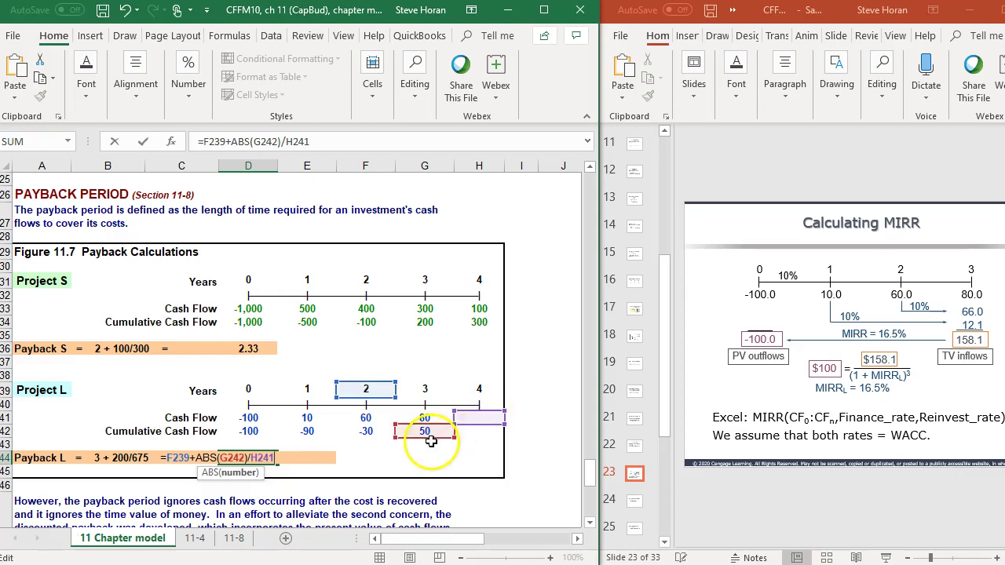
{"action": "left_click", "coordinate": [405, 434]}
{"action": "left_click_drag", "start_coordinate": [405, 433], "coordinate": [346, 434]}
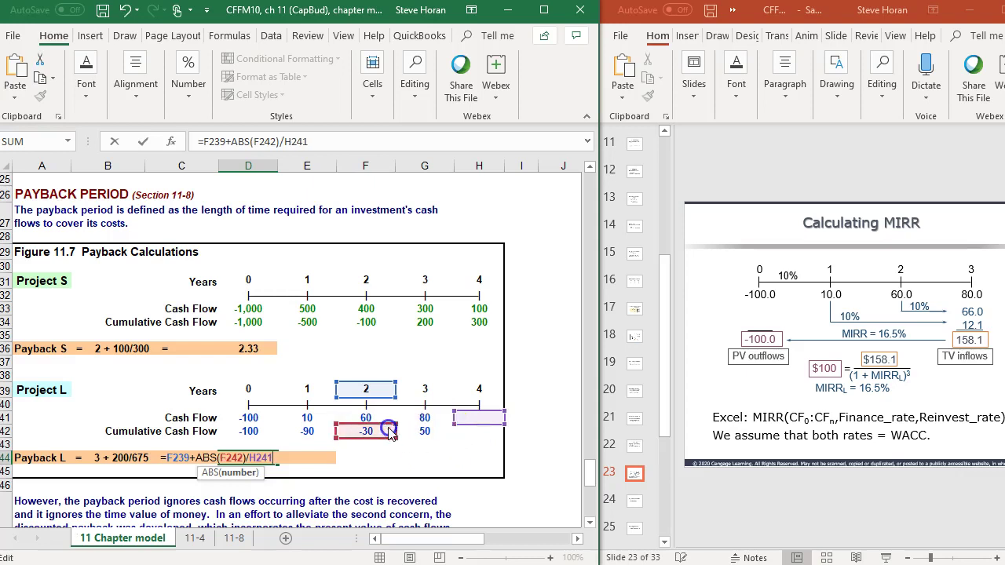
{"action": "left_click", "coordinate": [452, 422]}
{"action": "left_click_drag", "start_coordinate": [454, 424], "coordinate": [396, 422]}
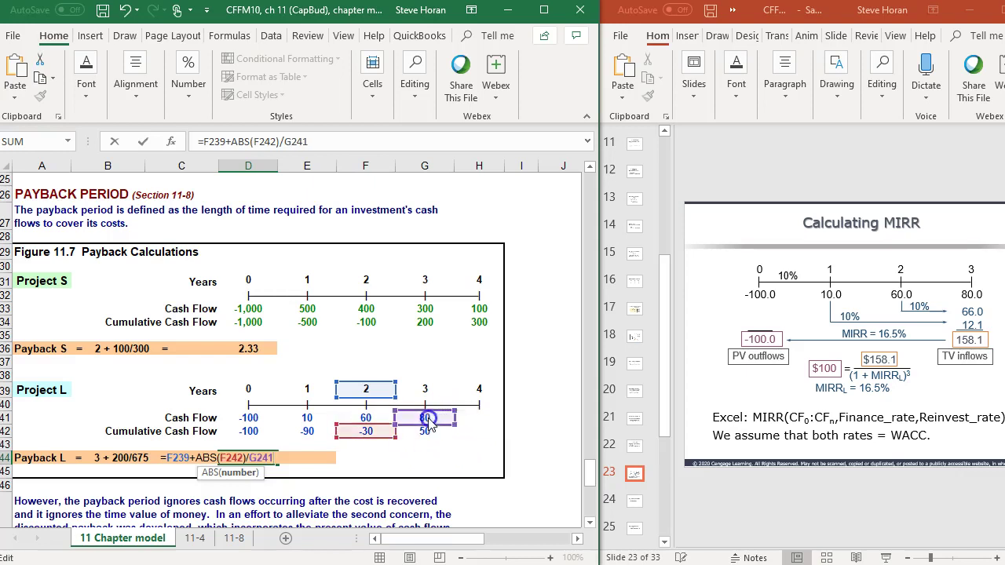
{"action": "key", "text": "Return"}
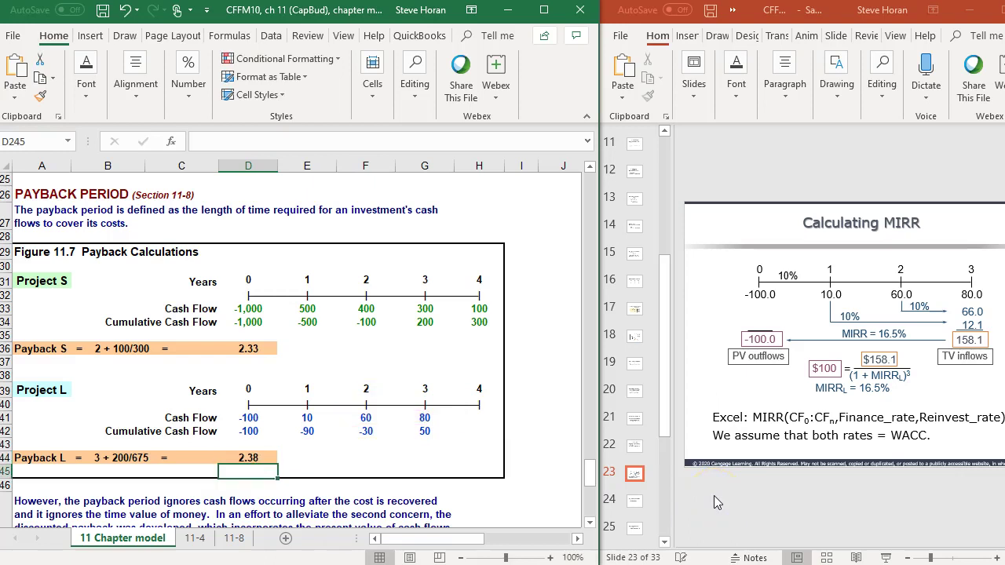
{"action": "double_click", "coordinate": [232, 457]}
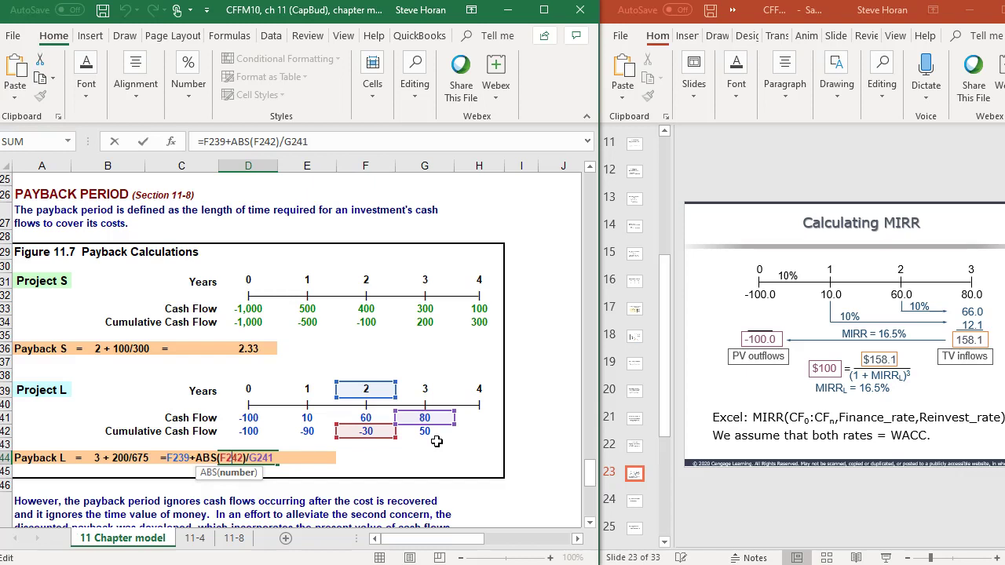
{"action": "key", "text": "Return"}
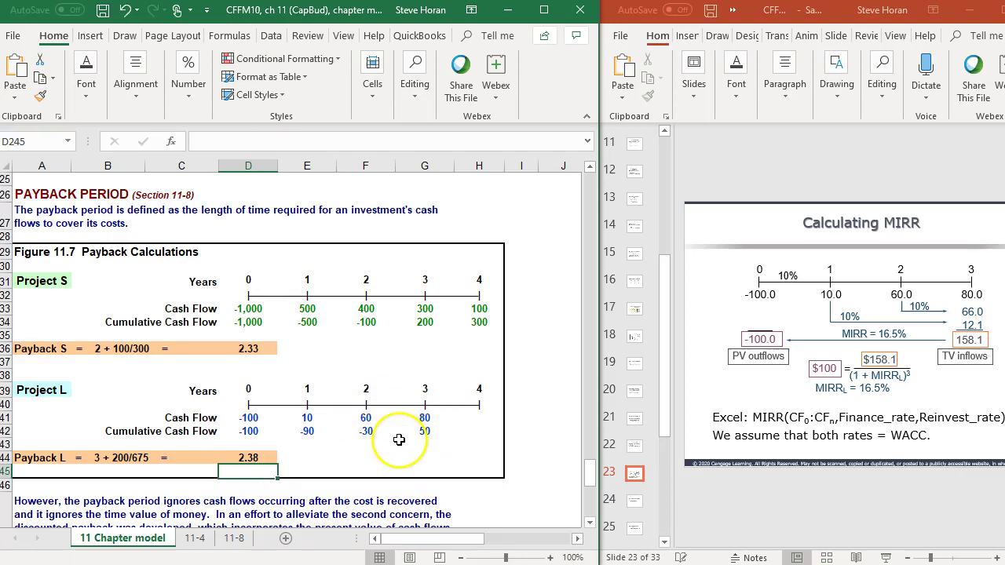
- In Figure 11.8, enter Project L's cash flows -100, 10, 60 and 80 in D264:G264 and clear year 4 in H264:H266
{"action": "scroll", "coordinate": [398, 439], "scroll_direction": "down", "scroll_amount": 4}
{"action": "scroll", "coordinate": [398, 440], "scroll_direction": "down", "scroll_amount": 2}
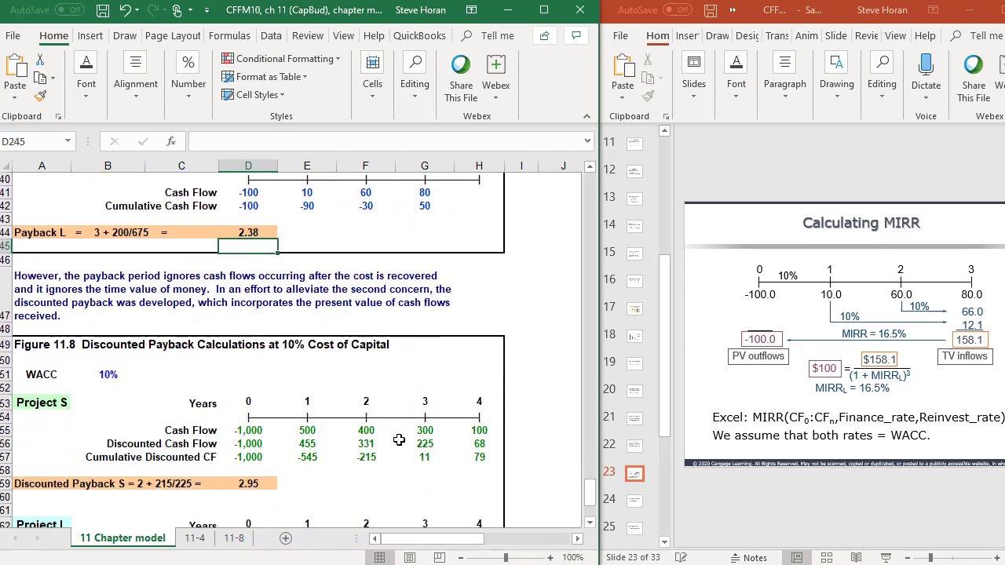
{"action": "scroll", "coordinate": [399, 439], "scroll_direction": "up", "scroll_amount": 1}
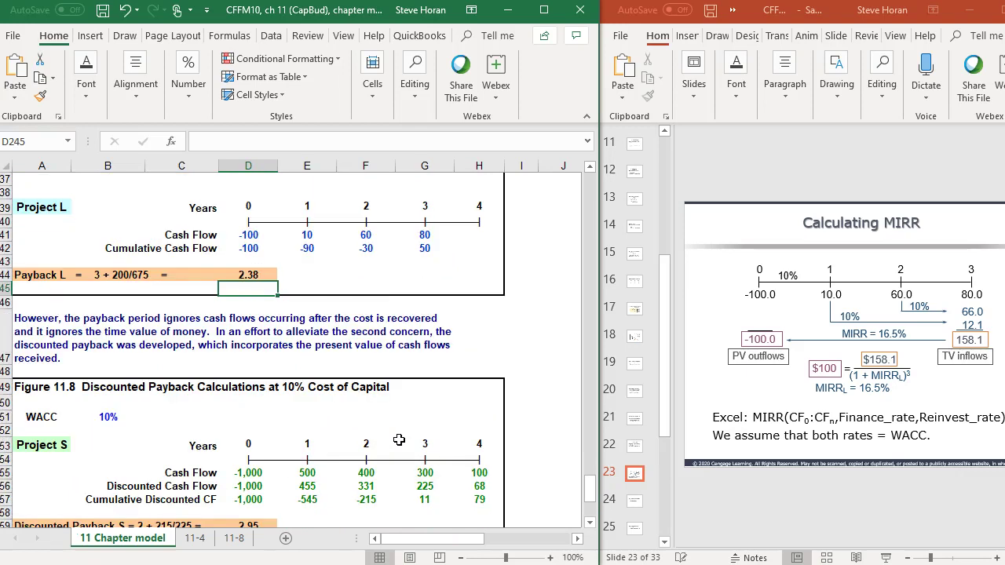
{"action": "scroll", "coordinate": [399, 440], "scroll_direction": "down", "scroll_amount": 6}
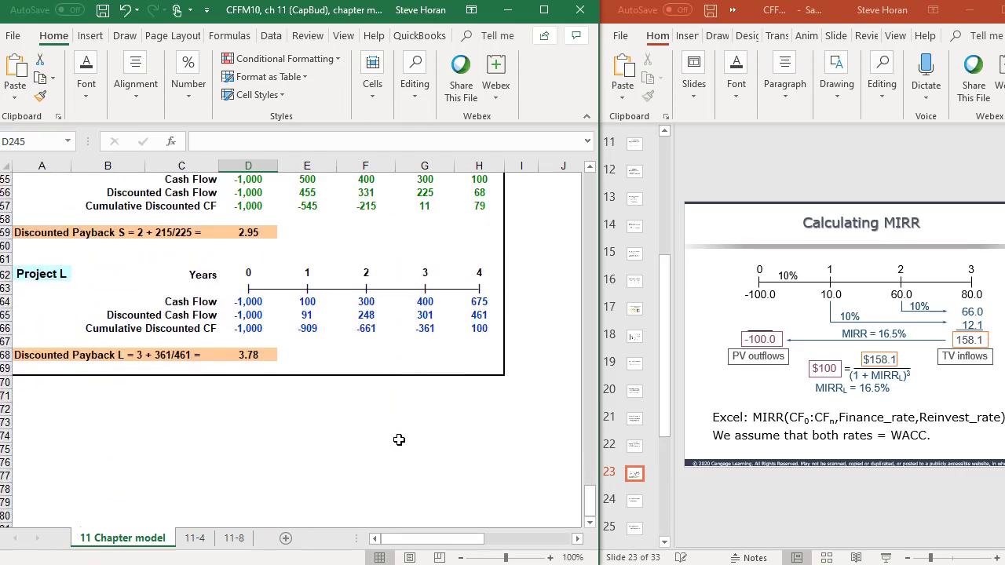
{"action": "scroll", "coordinate": [399, 439], "scroll_direction": "up", "scroll_amount": 2}
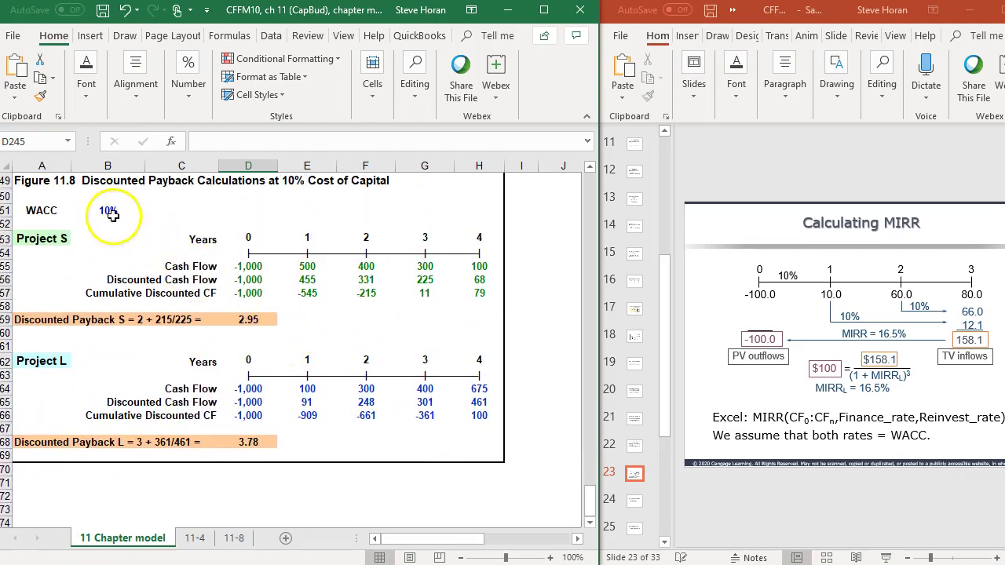
{"action": "left_click", "coordinate": [112, 215]}
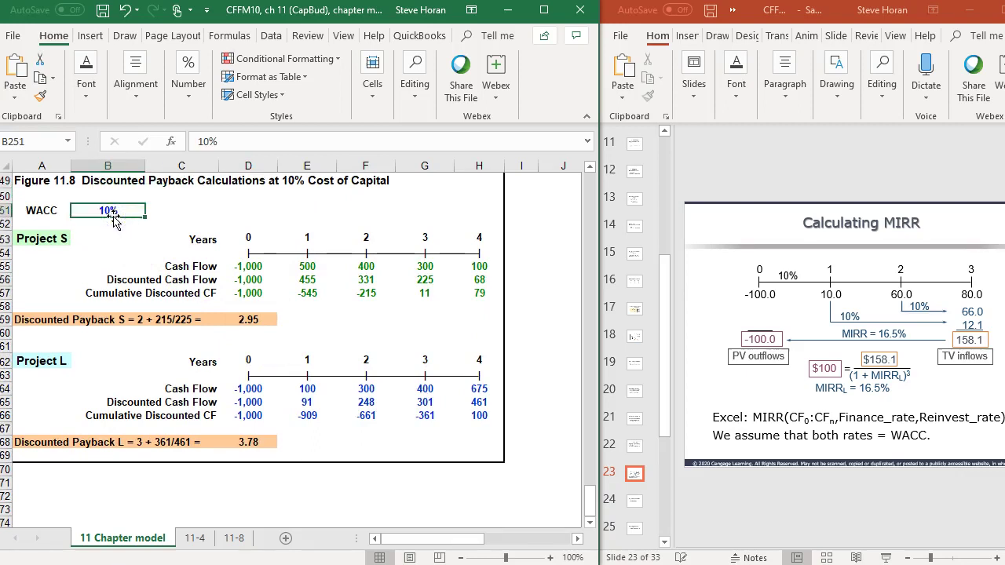
{"action": "left_click", "coordinate": [246, 388]}
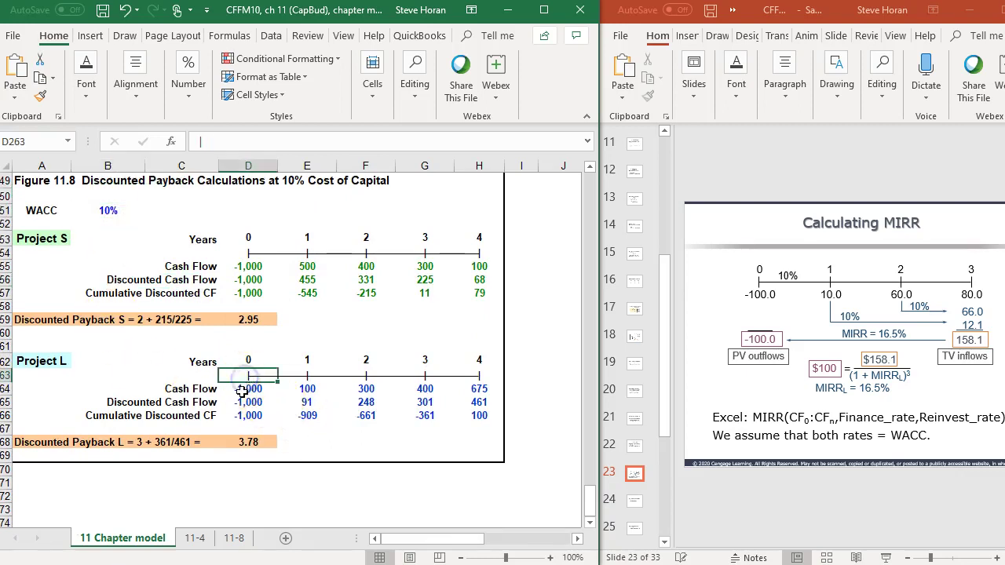
{"action": "type", "text": "-1"}
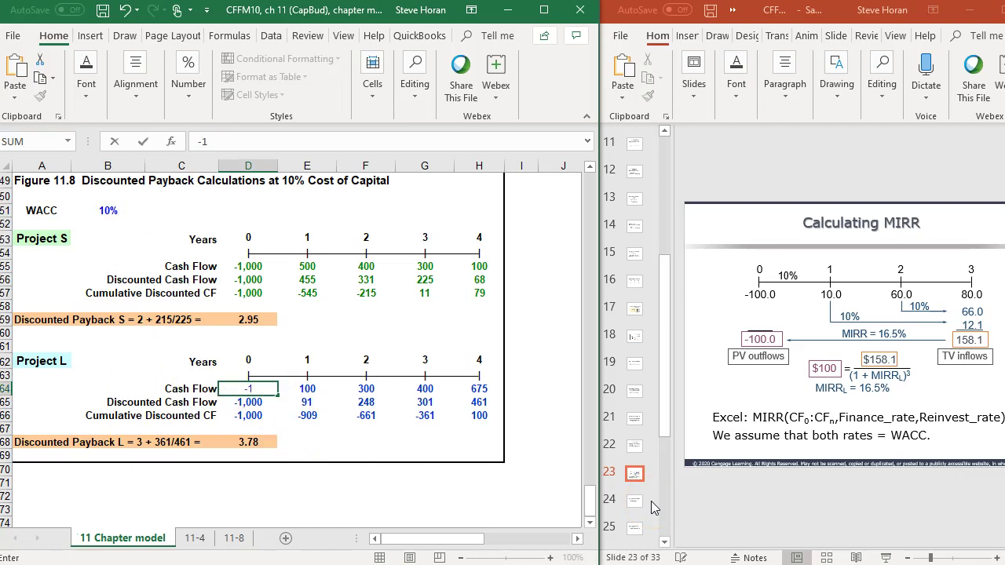
{"action": "key", "text": "Tab"}
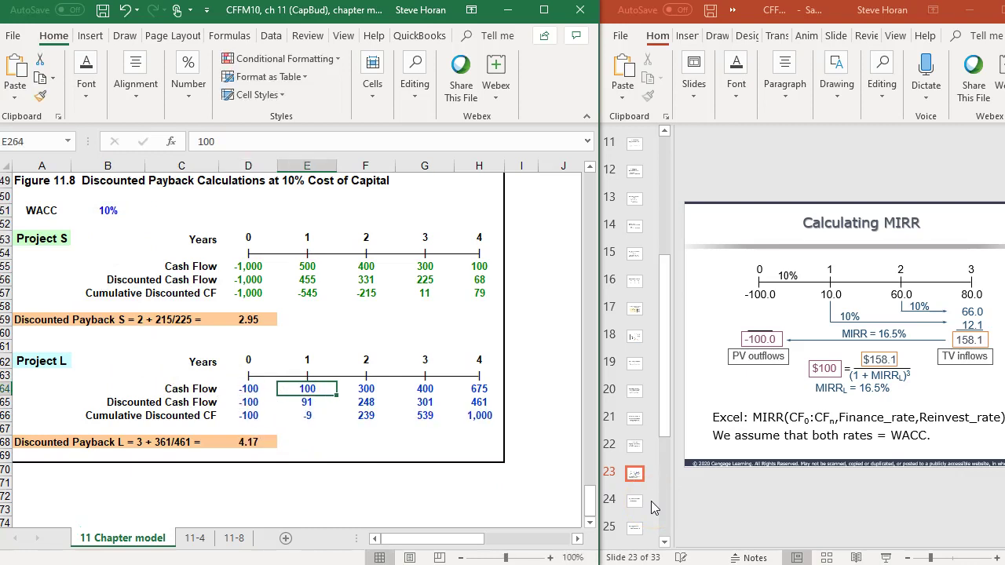
{"action": "type", "text": "10"}
{"action": "key", "text": "Tab"}
{"action": "type", "text": "60"}
{"action": "key", "text": "Tab"}
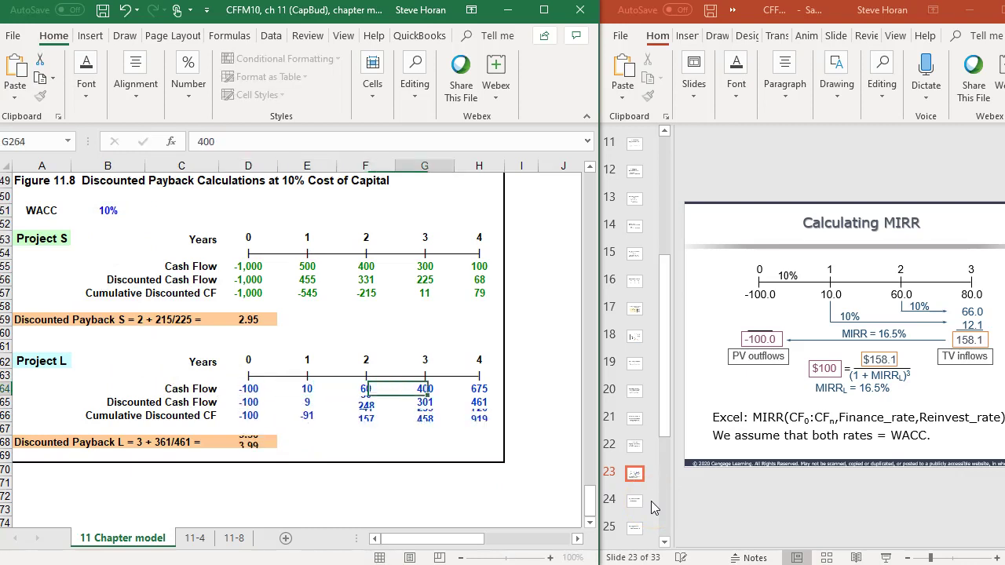
{"action": "type", "text": "80"}
{"action": "key", "text": "Tab"}
{"action": "key", "text": "Tab"}
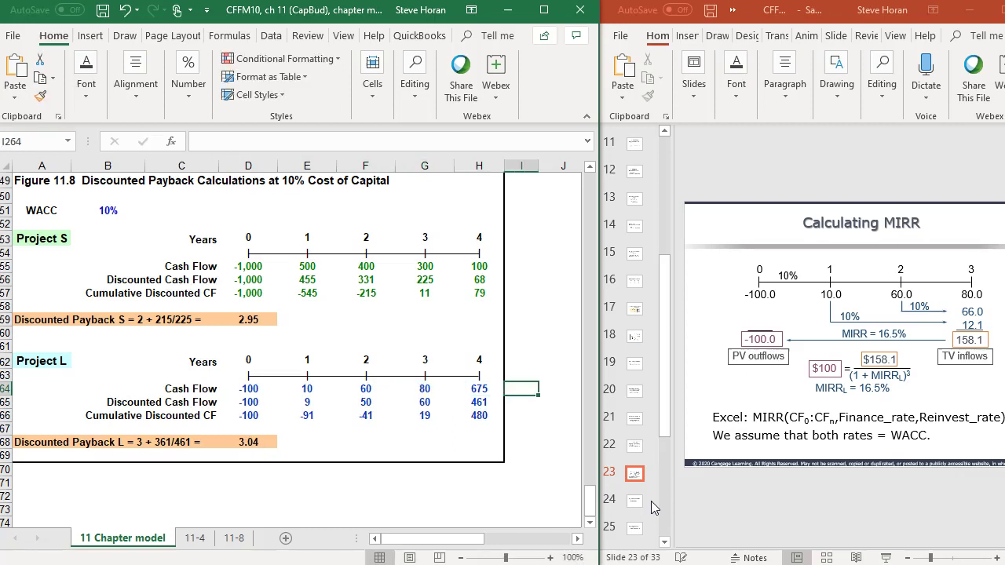
{"action": "left_click_drag", "start_coordinate": [474, 388], "coordinate": [472, 419]}
{"action": "key", "text": "Delete"}
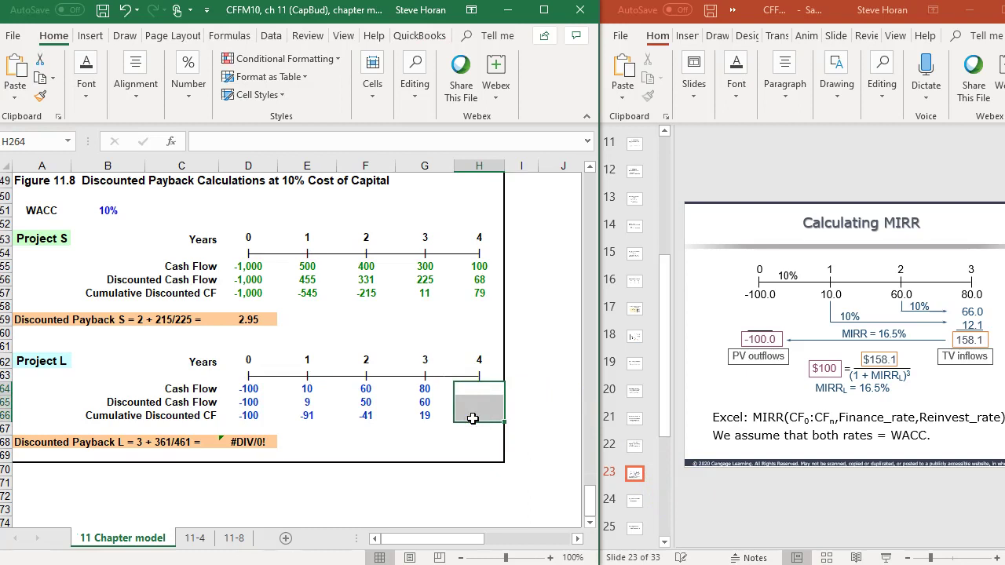
- Repoint Project L's discounted payback formula in D268 to year 2 so it reads =F262+ABS(F266)/G265
{"action": "double_click", "coordinate": [248, 442]}
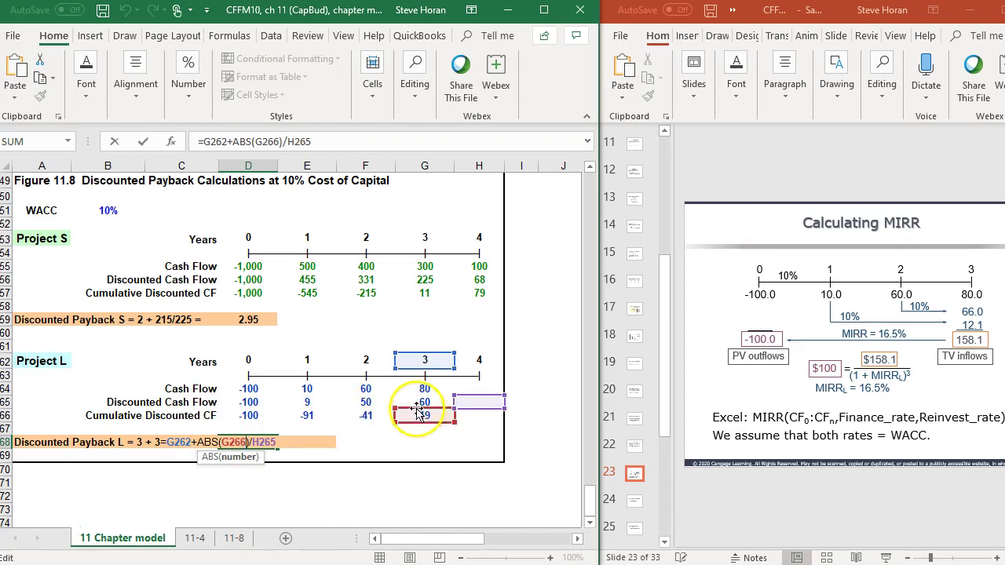
{"action": "left_click_drag", "start_coordinate": [417, 355], "coordinate": [377, 367]}
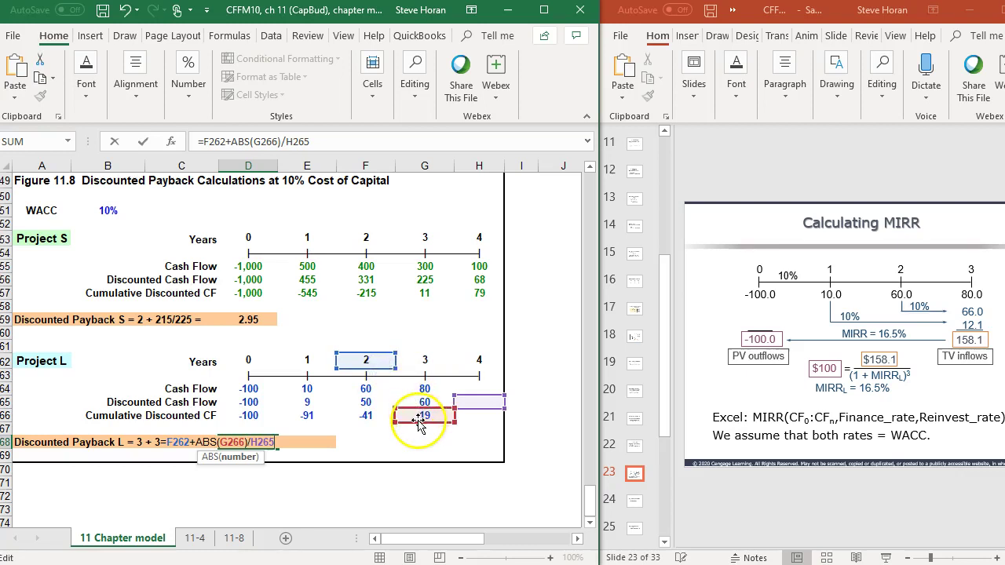
{"action": "left_click_drag", "start_coordinate": [405, 416], "coordinate": [393, 416]}
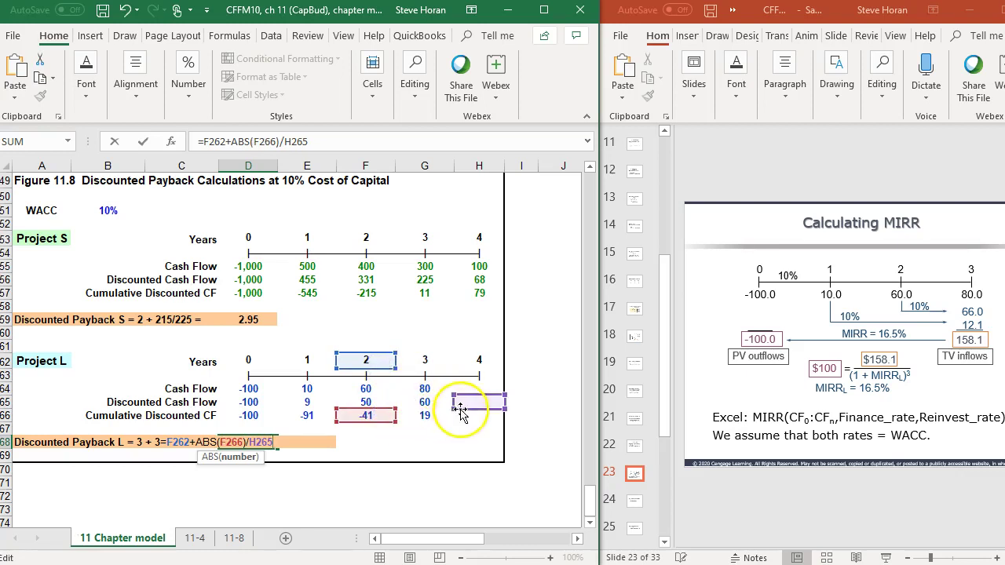
{"action": "left_click_drag", "start_coordinate": [462, 404], "coordinate": [437, 409]}
{"action": "left_click", "coordinate": [522, 474]}
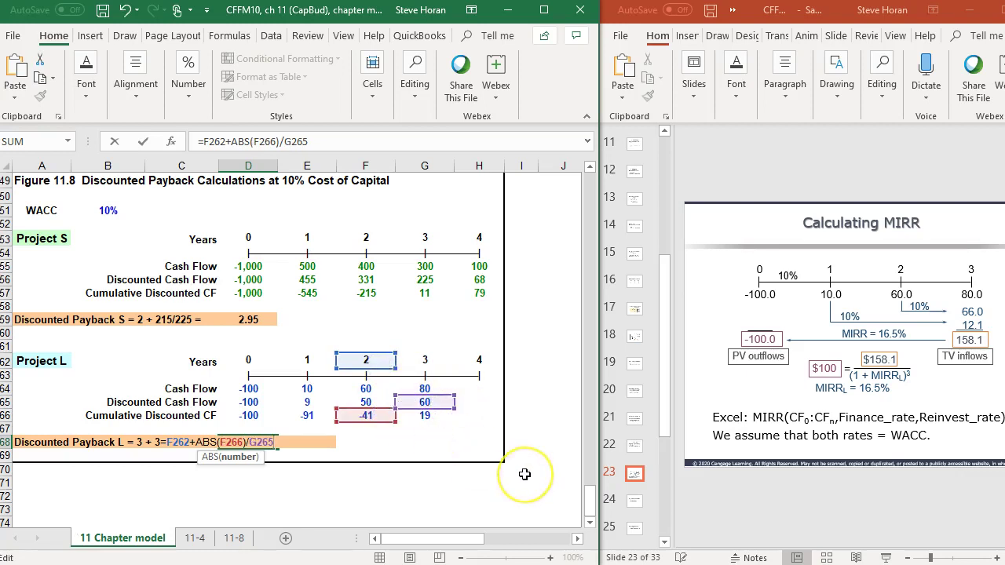